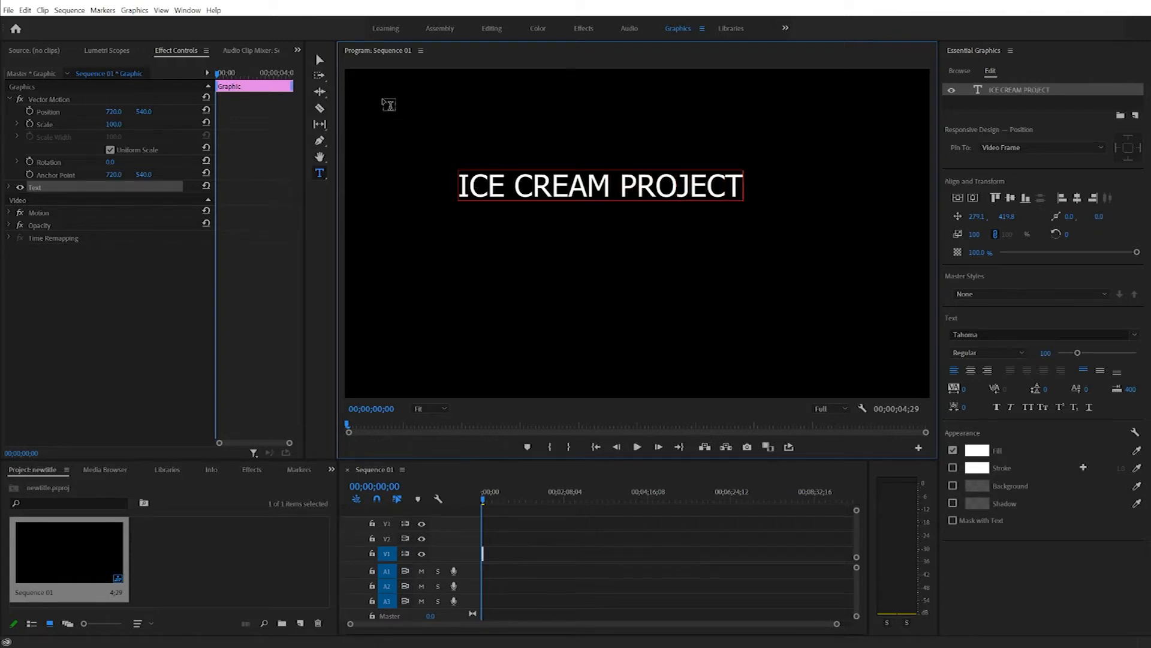
Step: Reposition the ICE CREAM PROJECT title and centre it vertically and horizontally in the frame
left_click(320, 60)
left_click_drag(554, 193, 604, 225)
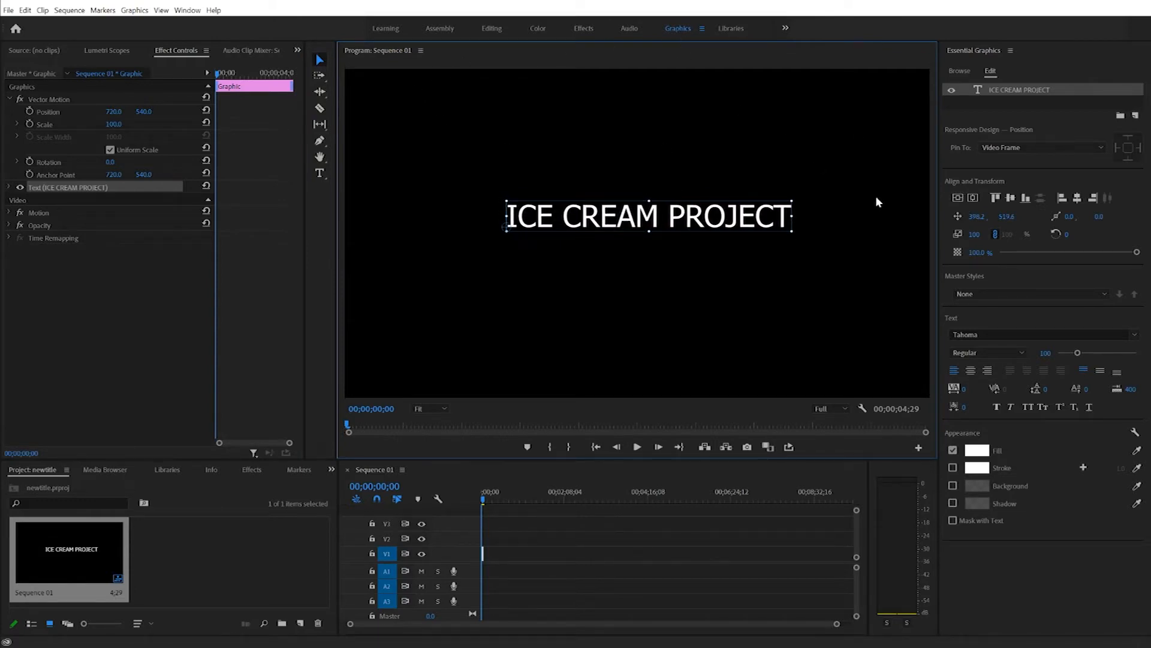
left_click(973, 198)
left_click(959, 197)
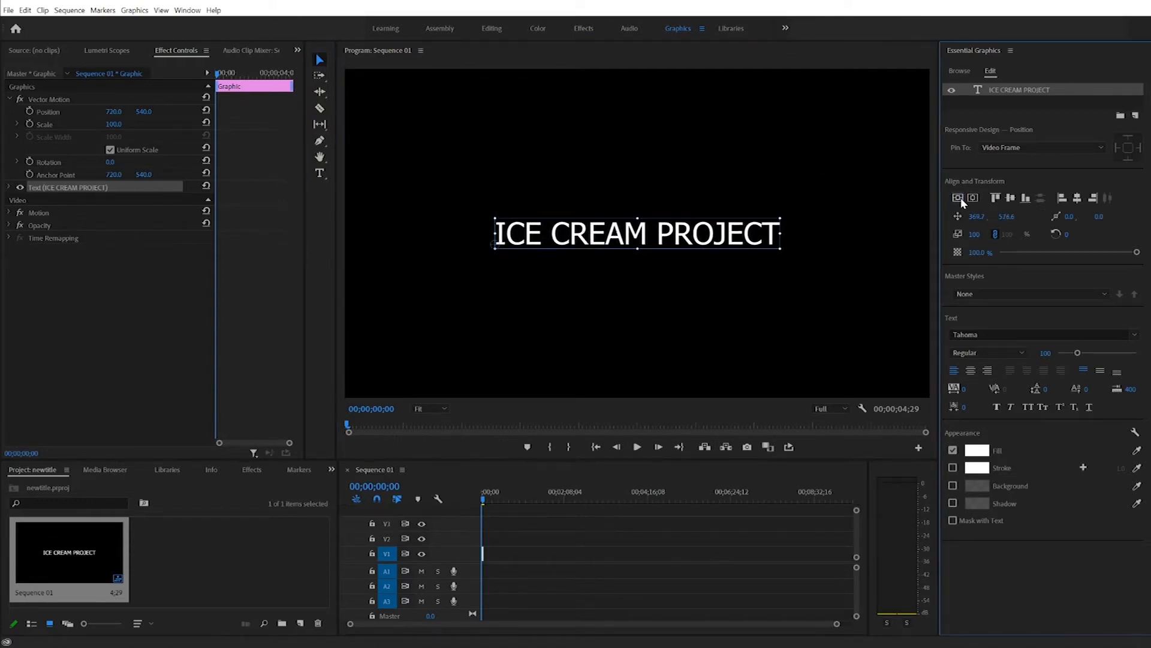
Step: Set the title's font size to 120
left_click_drag(1078, 354, 1077, 355)
left_click(1047, 353)
type("12")
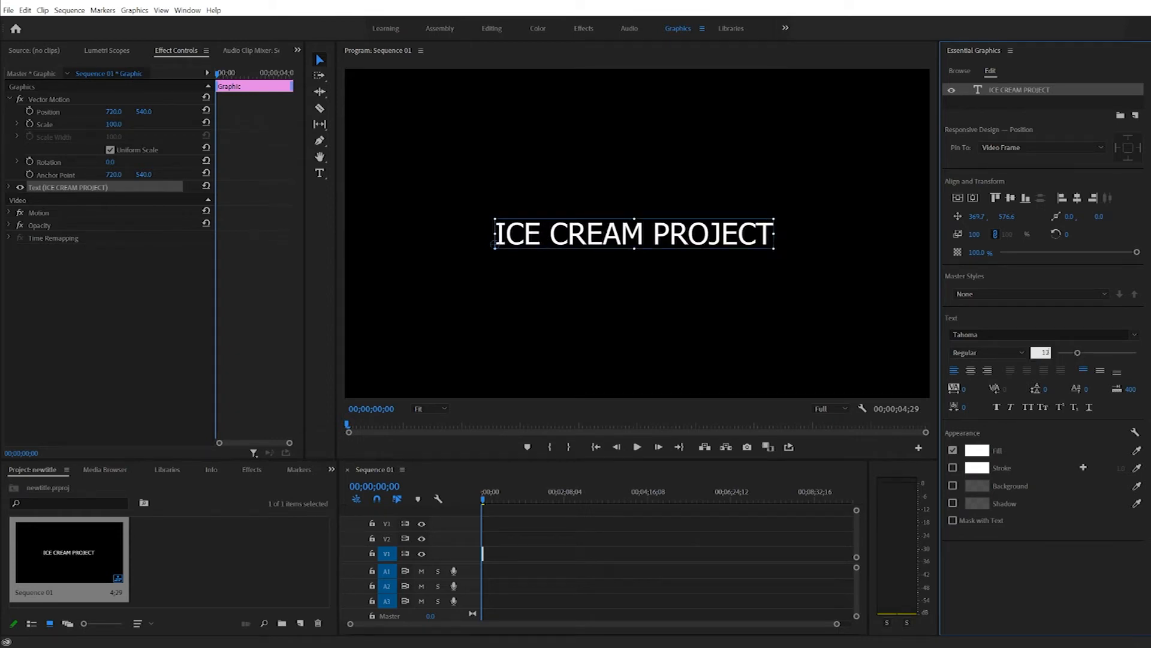
type("0")
key("Return")
Step: Change the title's font to Arial Black, then centre-align its text and centre it in the frame
left_click(1028, 334)
type("ari")
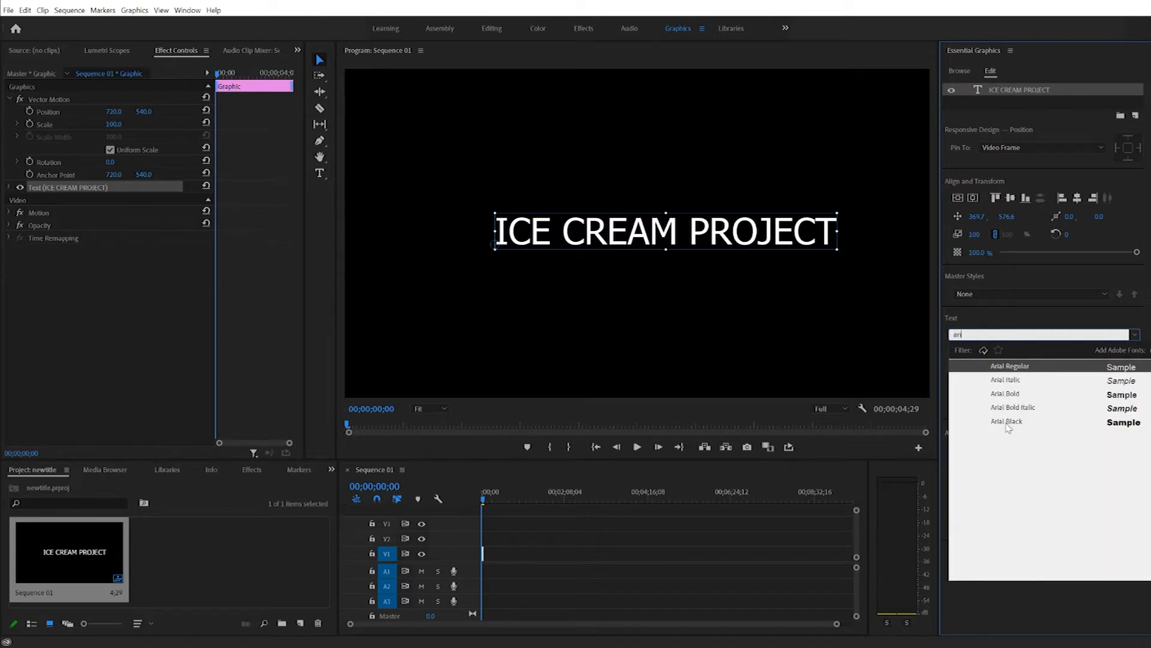
left_click(1010, 421)
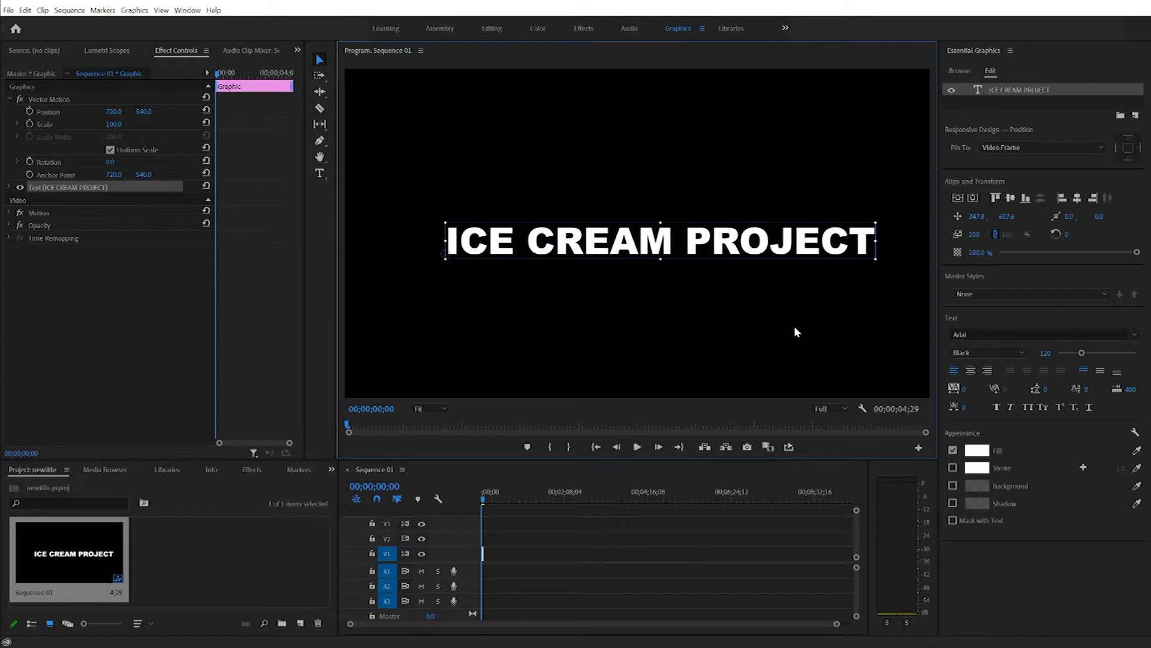
left_click(971, 371)
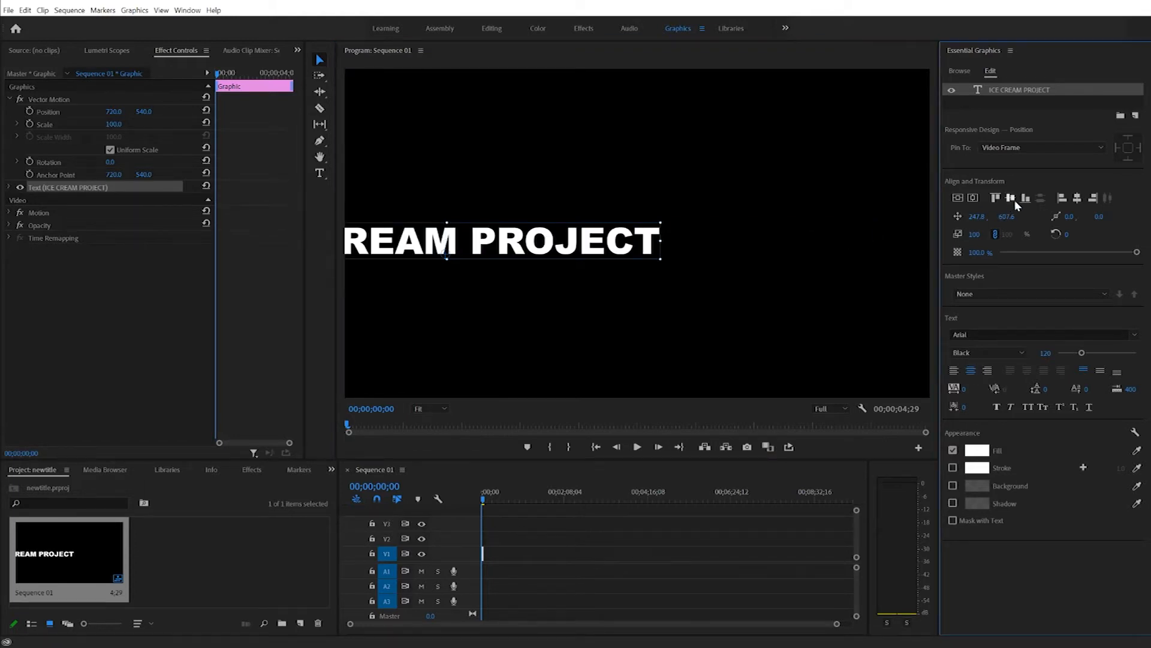
left_click(972, 198)
Step: Replace the last word of the title with a retyped PROJECT
double_click(664, 244)
left_click_drag(661, 244, 864, 228)
key("BackSpace")
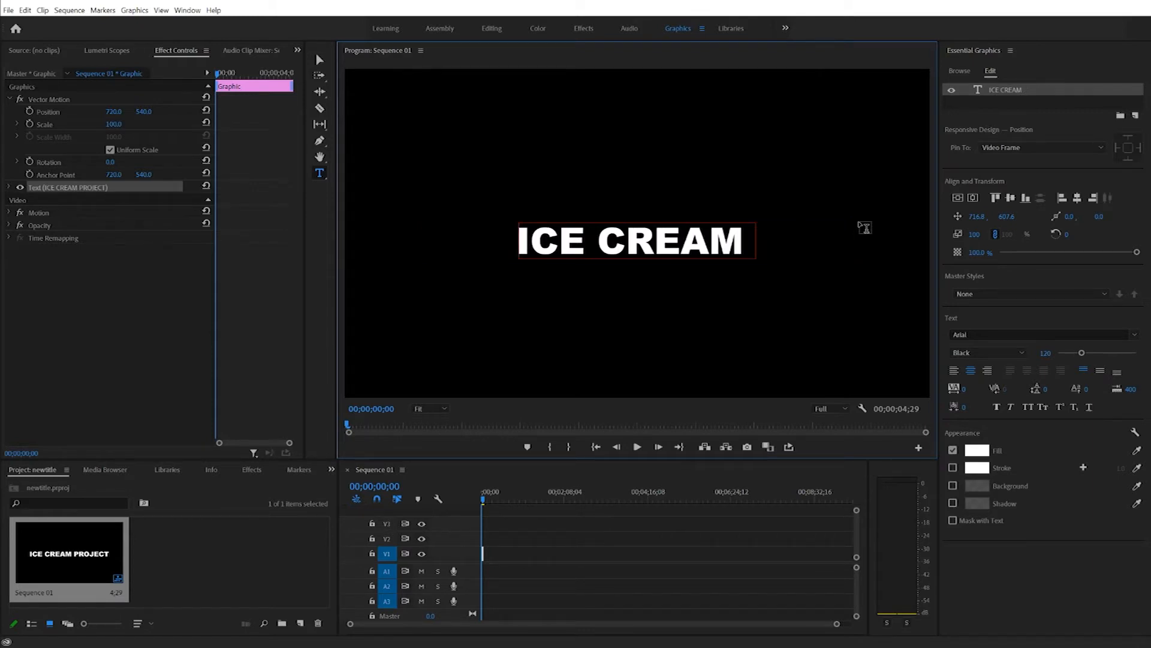
type("PROJECT")
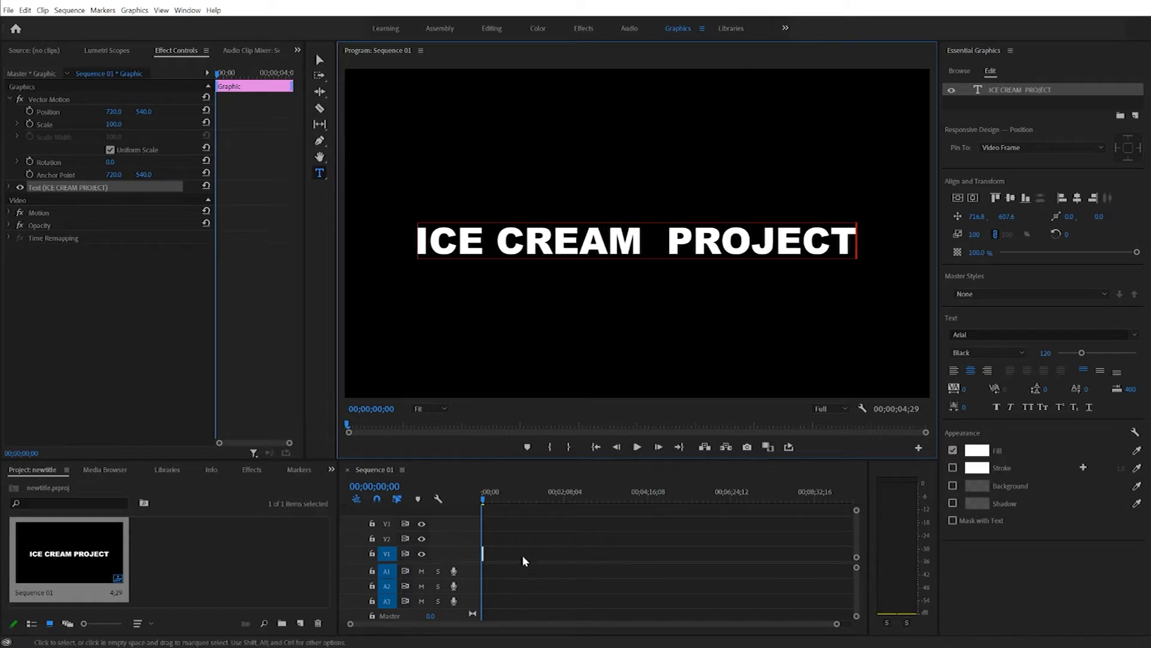
Step: Extend the title clip on track V1 to end at the 10-second mark
left_click(406, 487)
left_click_drag(391, 486, 385, 486)
type("10")
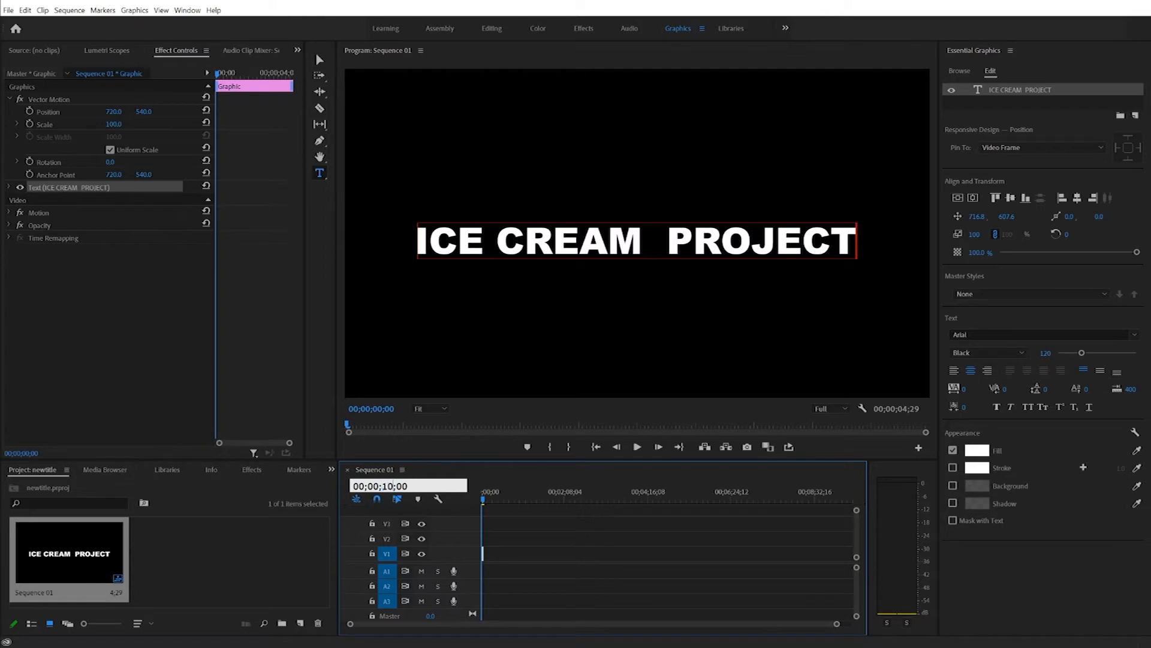
key("Return")
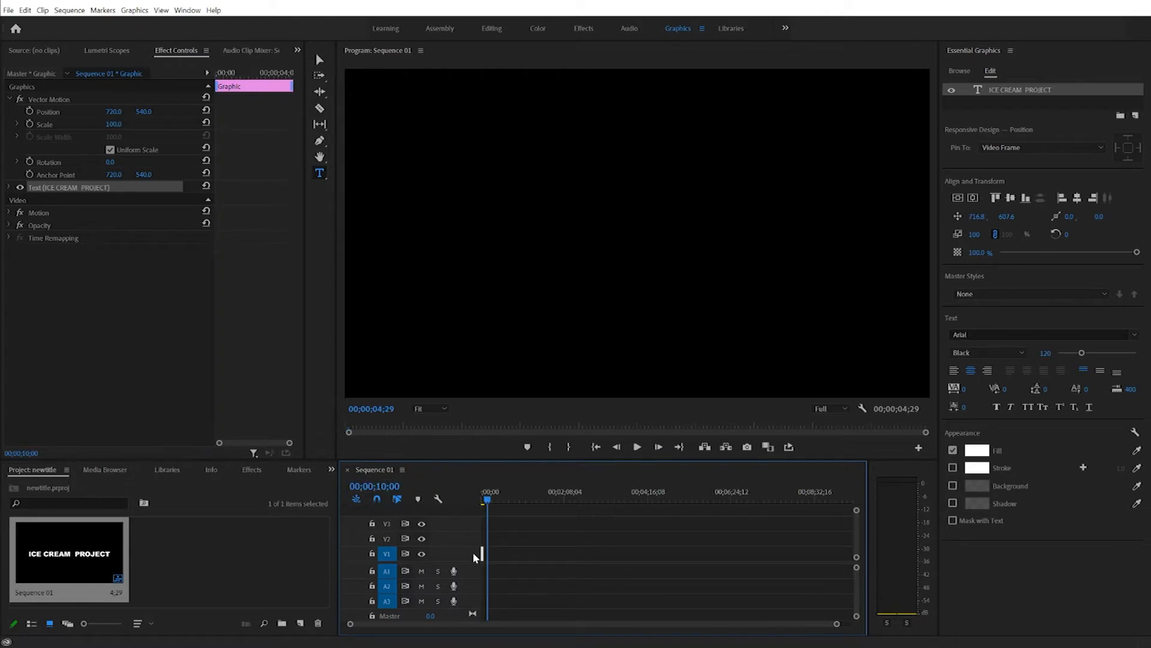
left_click_drag(837, 627, 503, 627)
left_click_drag(517, 554, 547, 553)
left_click_drag(552, 503, 521, 499)
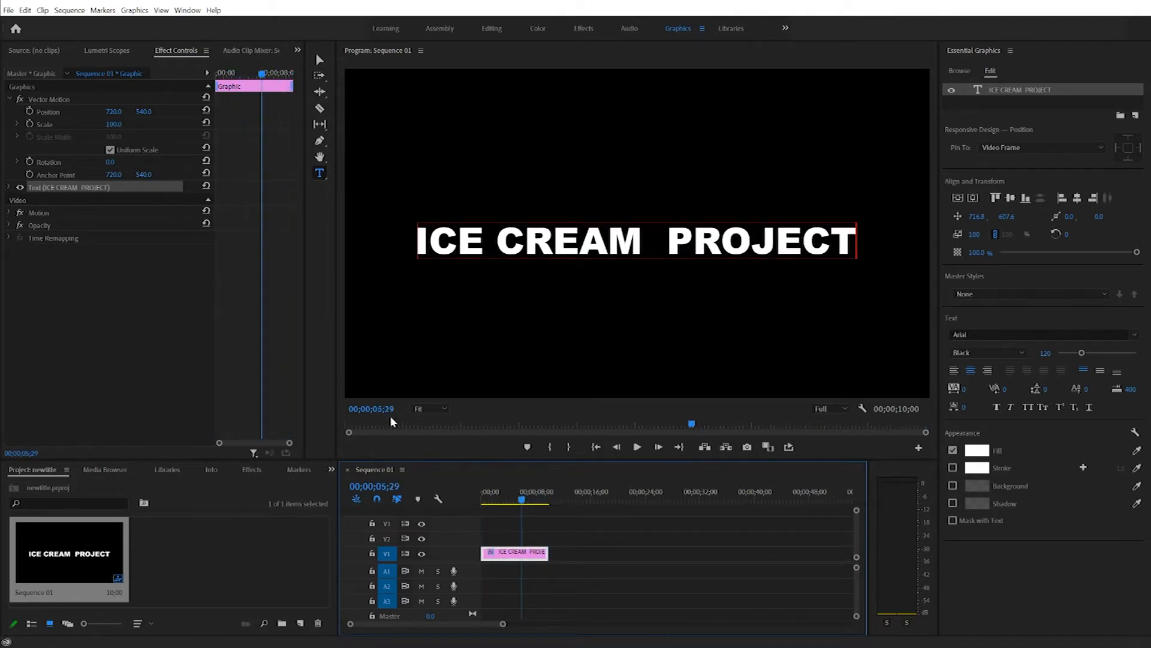
Step: Apply the Wave Warp effect to the title clip and preview the animation from near its start
left_click(252, 471)
left_click(66, 485)
type("warp")
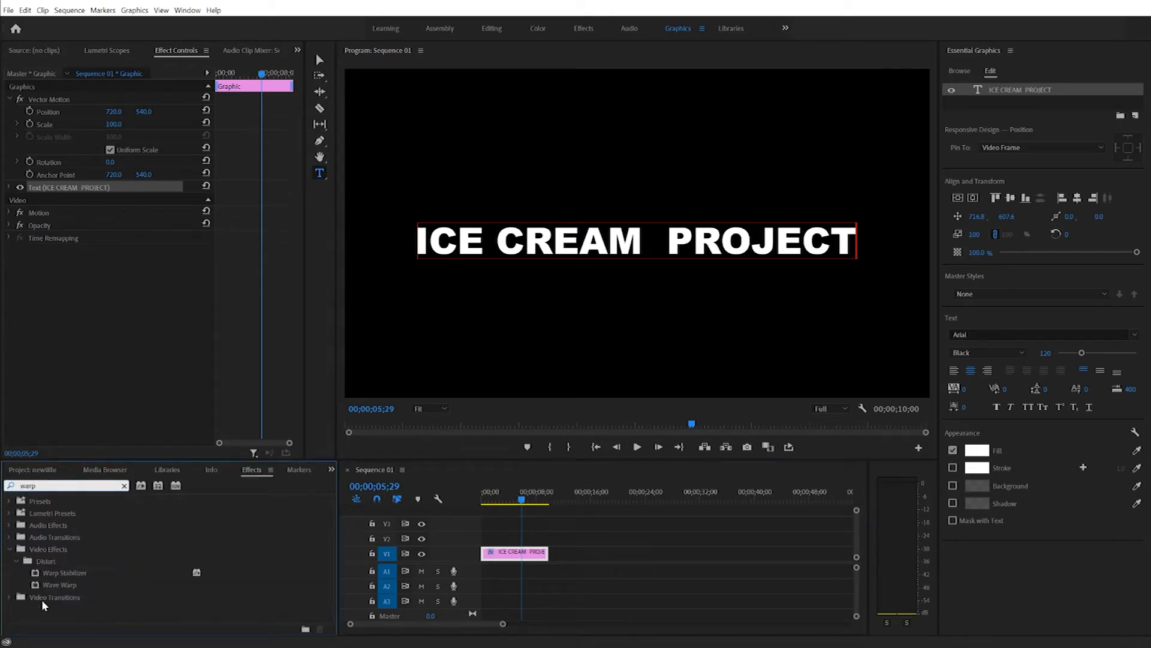
left_click_drag(37, 589, 507, 556)
left_click_drag(522, 501, 487, 503)
key("space")
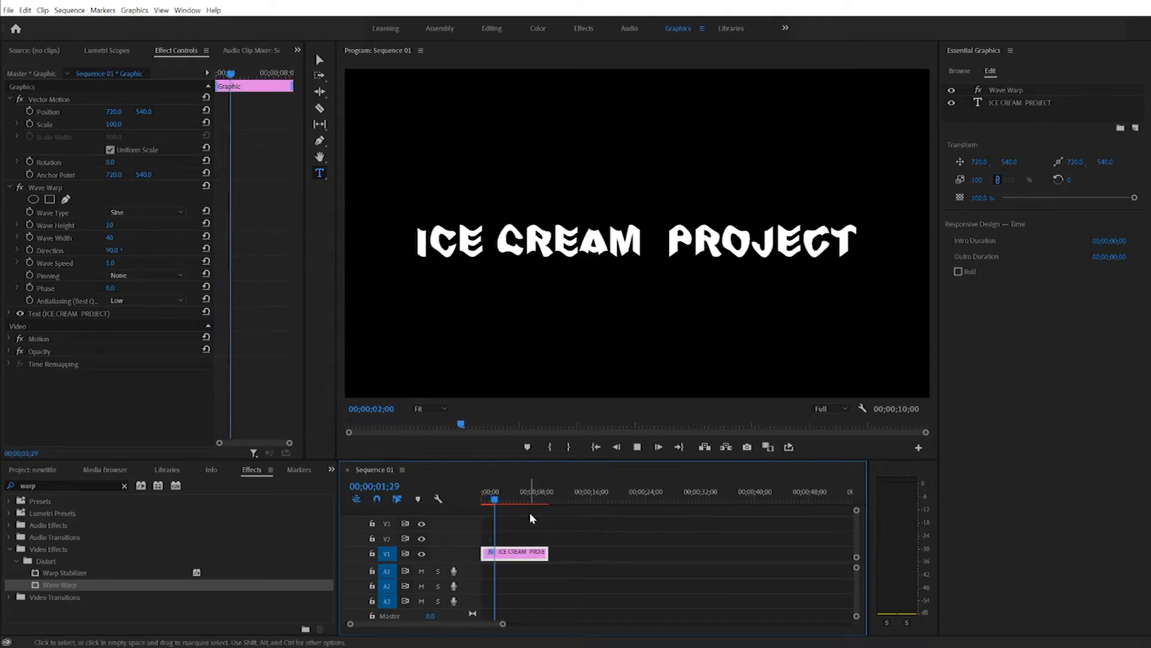
mouse_move(507, 501)
left_mouse_down()
mouse_move(487, 501)
mouse_move(497, 507)
left_mouse_up()
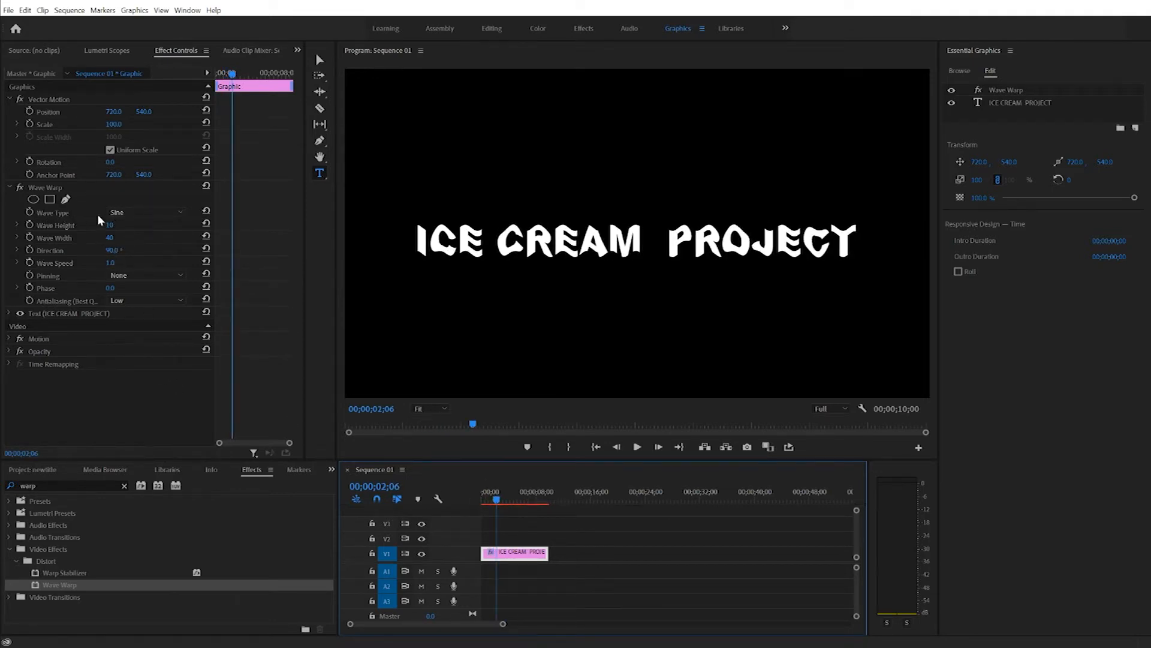
Step: Set the Wave Warp's wave type to Square and play the title from the beginning
left_click(122, 214)
left_click(130, 209)
left_click(130, 212)
left_click(136, 241)
left_click(482, 500)
key("space")
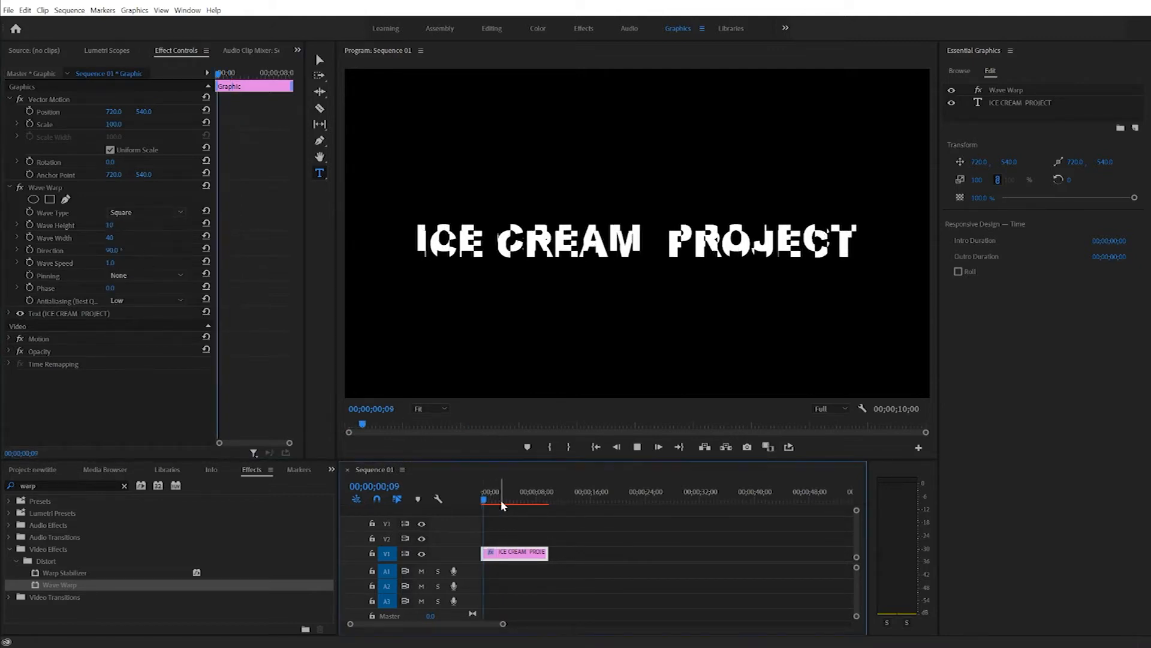
key("space")
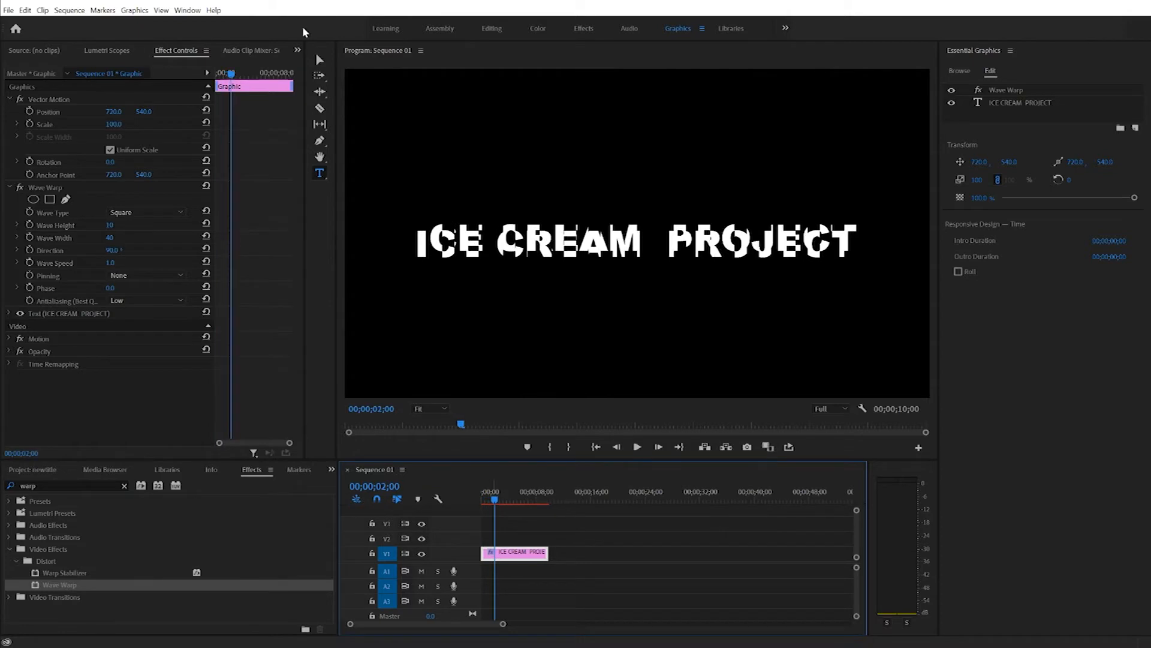
Step: Adjust the Wave Warp's wave height to -37 and preview the title
left_click(319, 60)
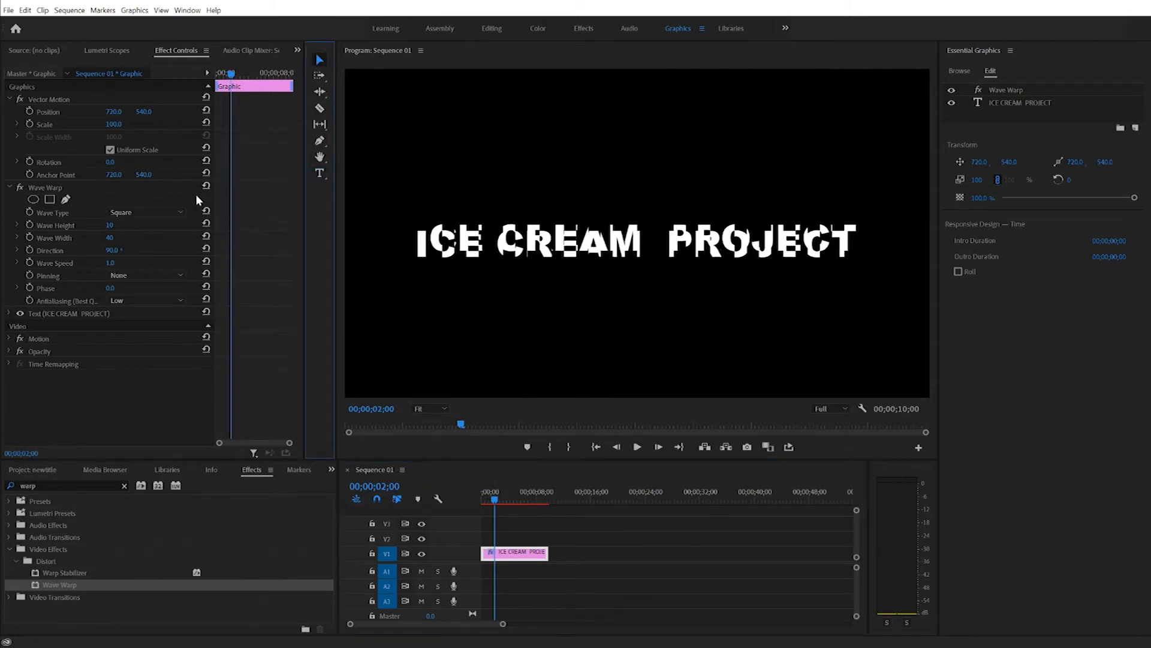
left_click_drag(109, 226, 116, 226)
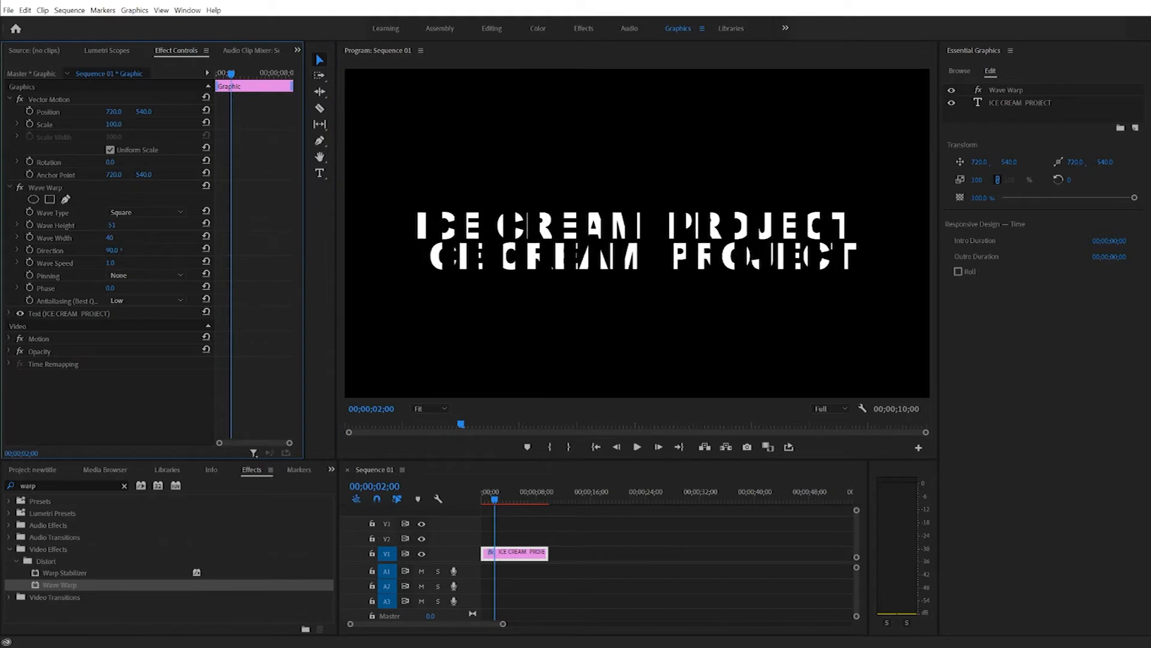
left_click_drag(111, 225, 105, 226)
key("space")
key("space")
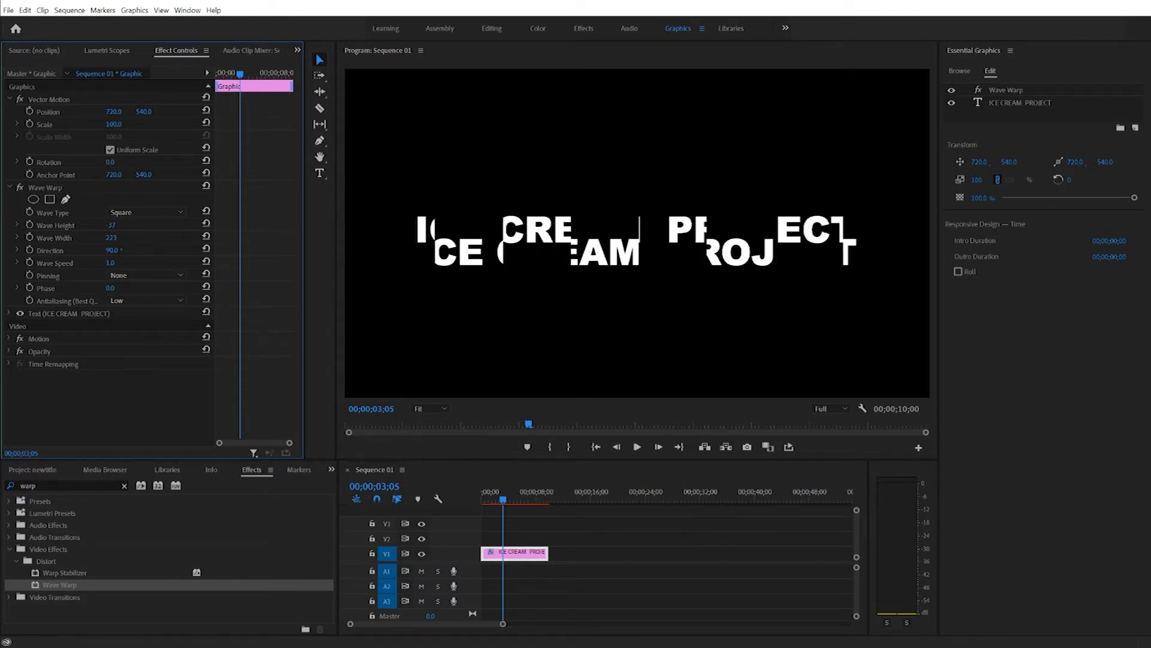
Step: Adjust the Wave Warp's wave width to 59 and replay the title from the beginning
key("space")
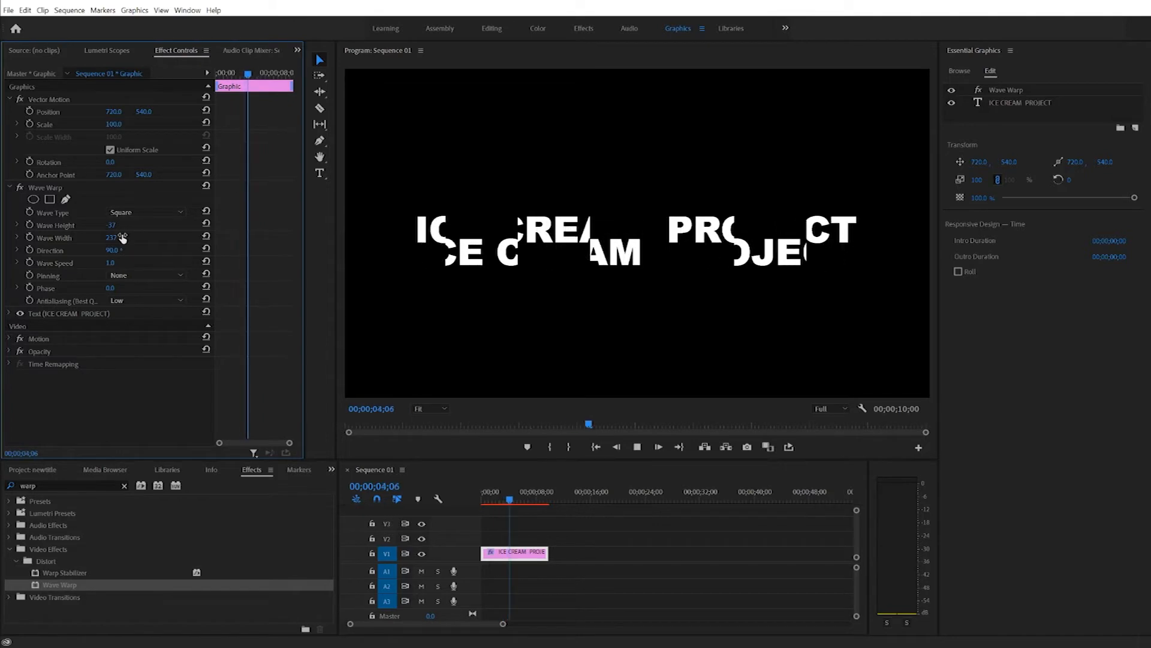
left_click_drag(120, 238, 144, 238)
key("space")
key("Home")
key("space")
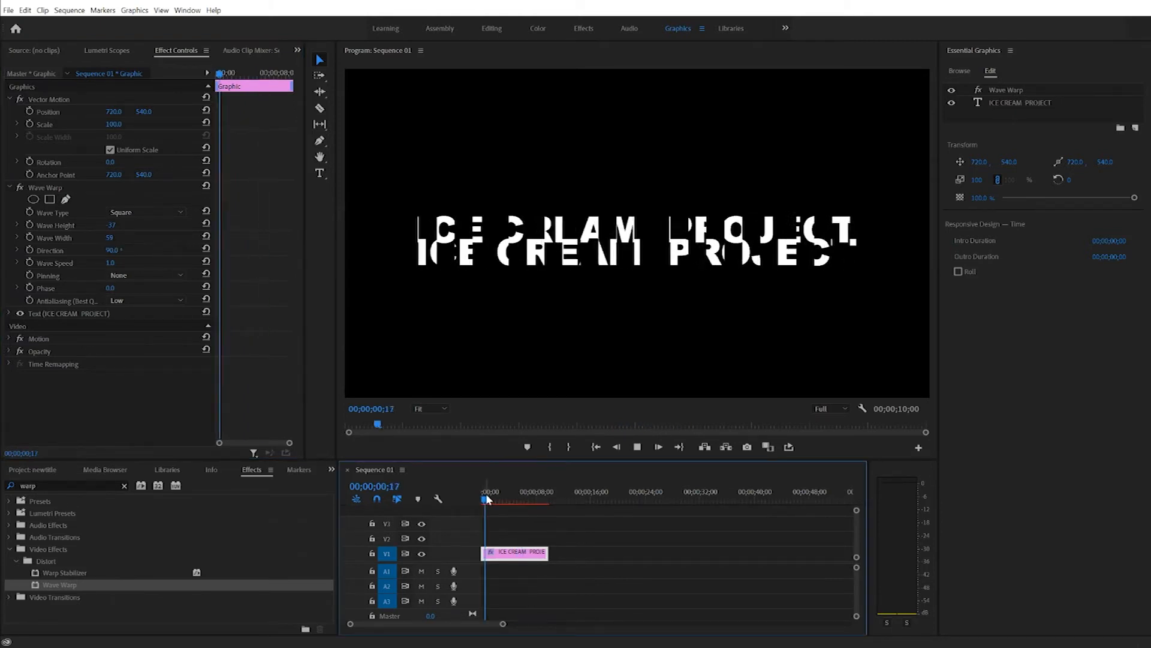
Step: Try a Wave Warp direction of 0° in playback, then restore the direction to 90°
left_click(113, 250)
type("0")
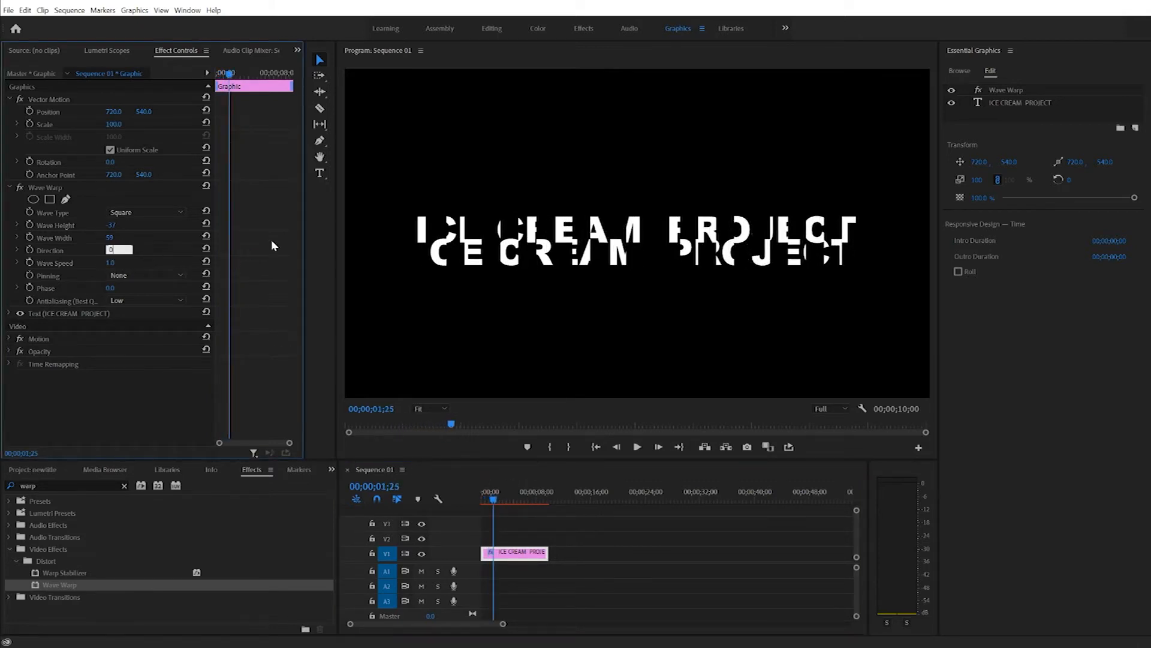
key("Return")
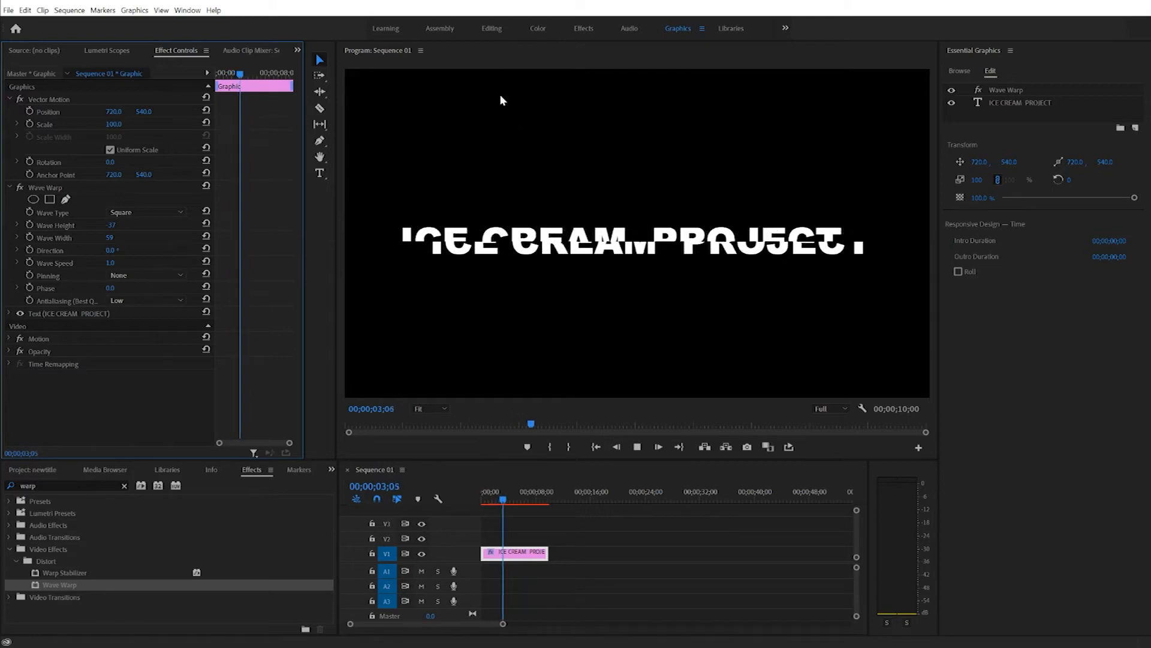
key("space")
left_click_drag(517, 500, 498, 500)
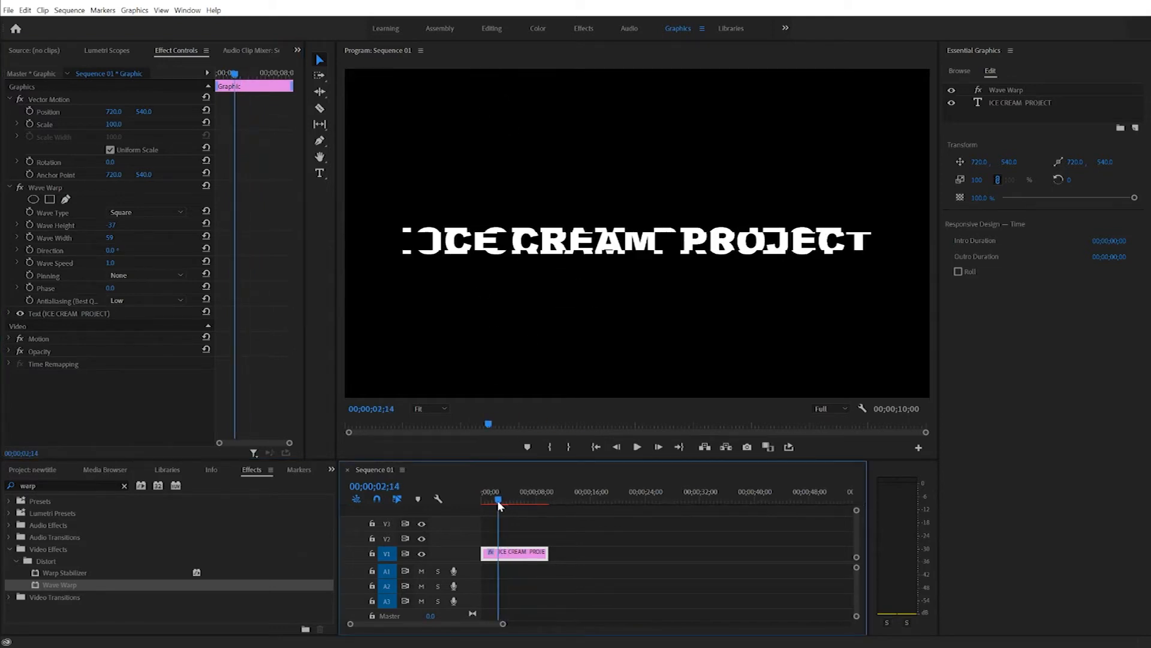
left_click(112, 251)
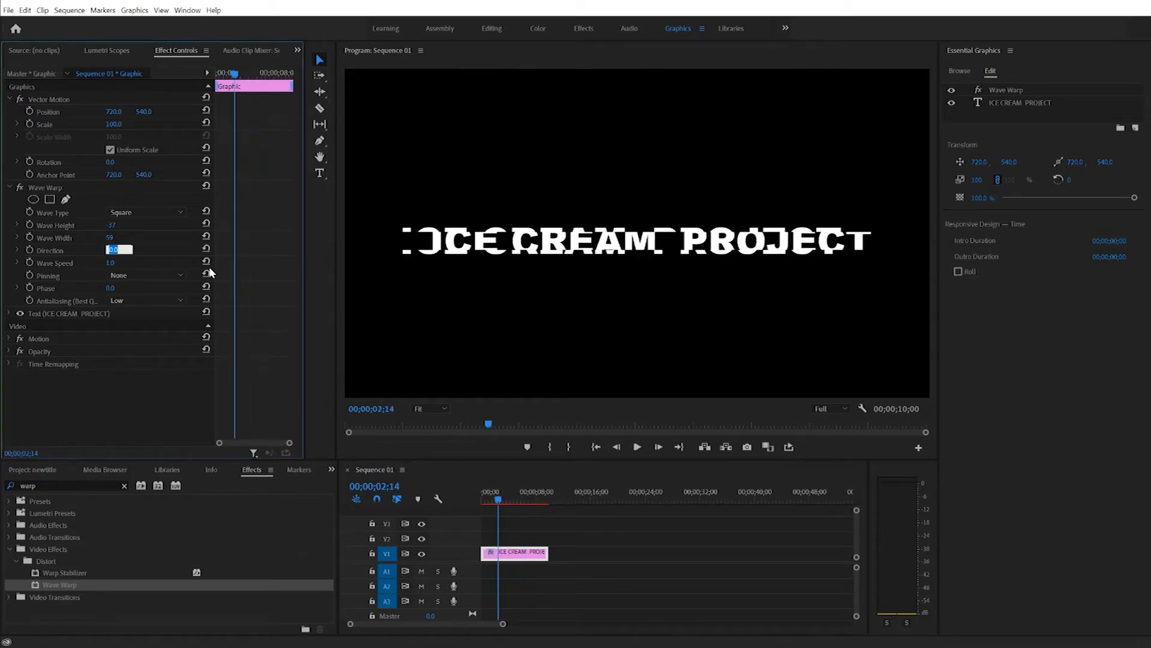
type("90")
key("Return")
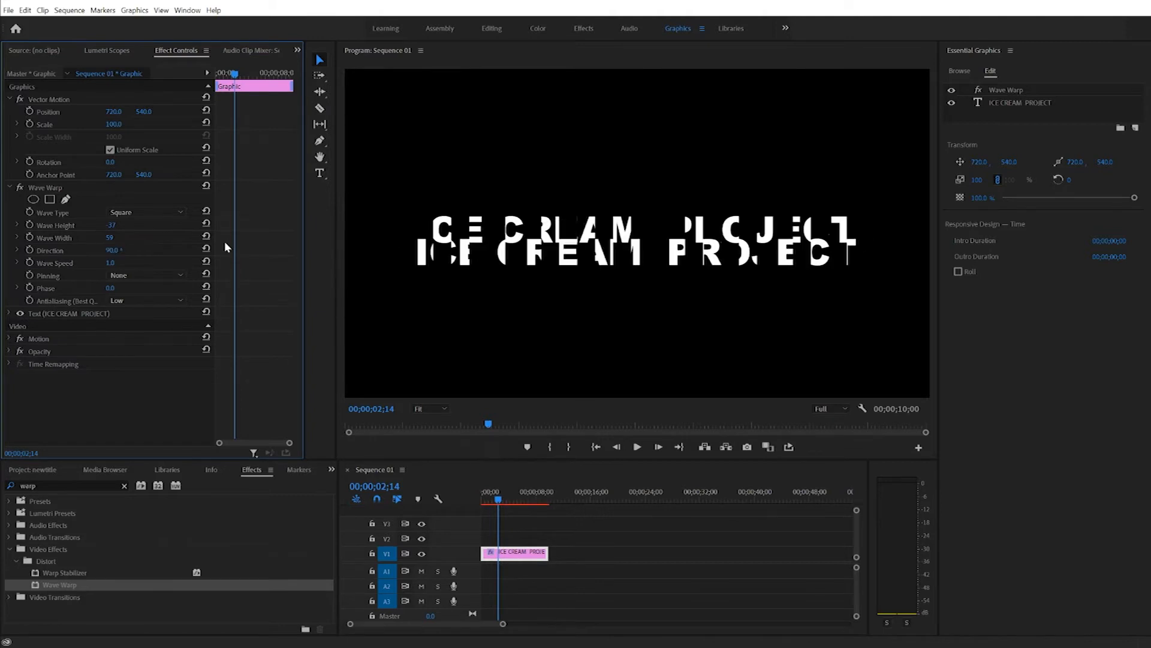
Step: Try a Wave Warp direction of 60° in playback, then return the direction to 90°
left_click(114, 252)
type("60")
key("Return")
key("space")
key("space")
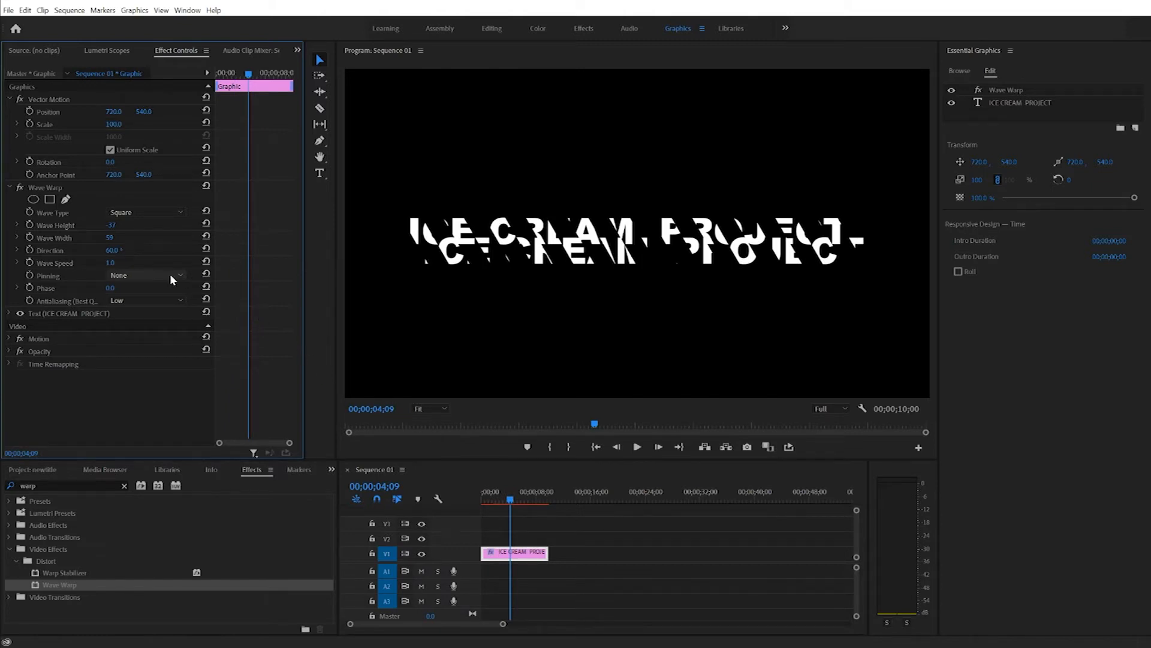
left_click(114, 250)
type("0")
key("Return")
key("space")
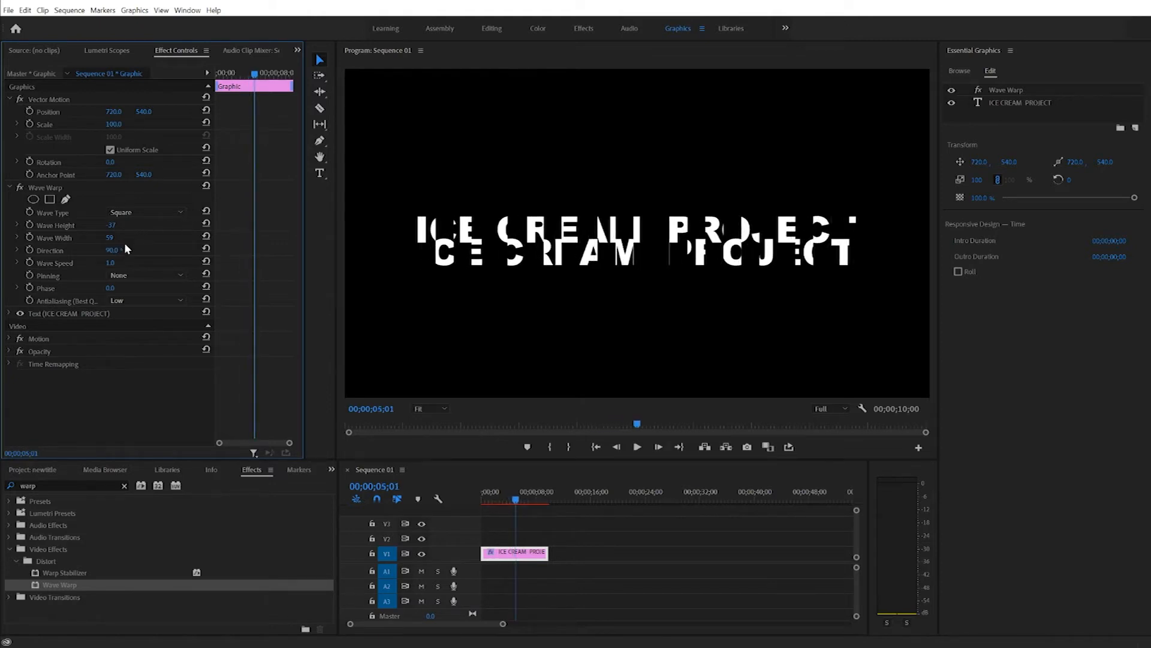
Step: Try a negative wave speed for the Wave Warp and play back the title
mouse_move(110, 263)
left_mouse_down()
mouse_move(164, 278)
mouse_move(87, 263)
left_mouse_up()
key("space")
key("space")
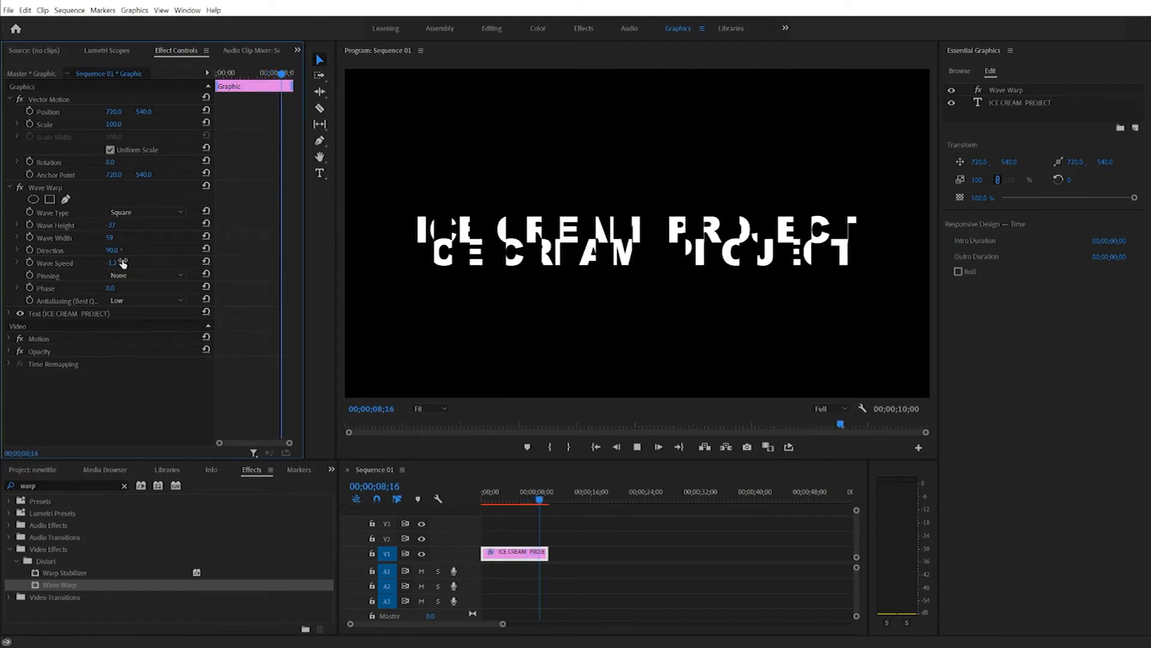
left_click_drag(122, 262, 114, 263)
key("space")
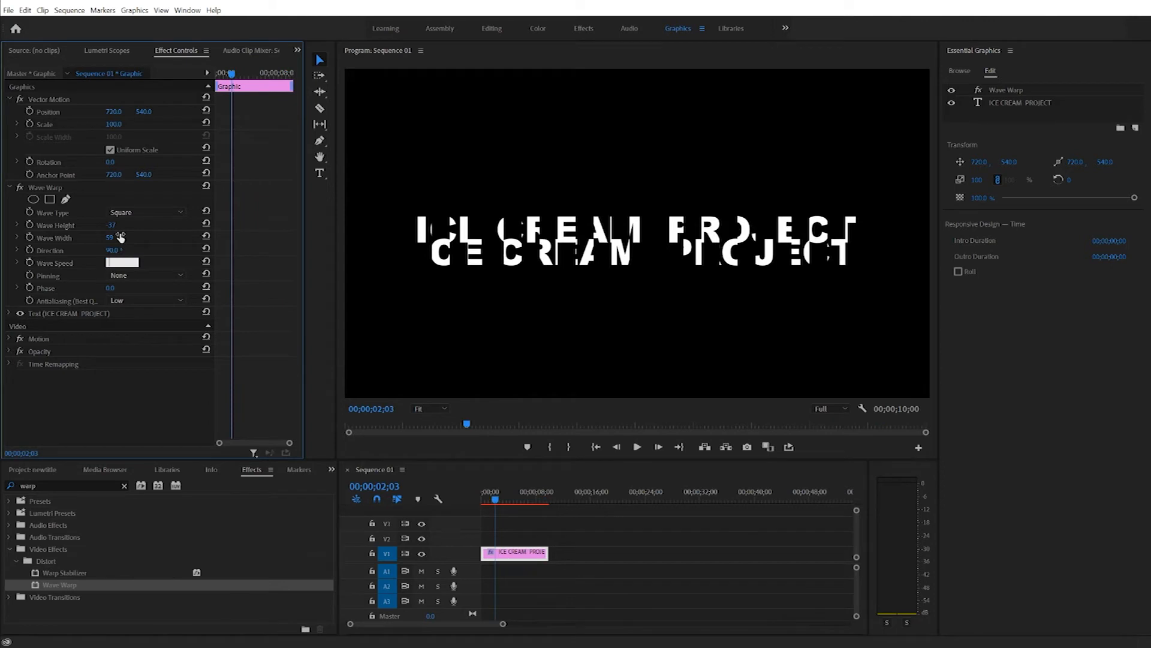
Step: Set the Wave Warp's wave speed to 2 and preview the title
type("2")
key("Return")
key("space")
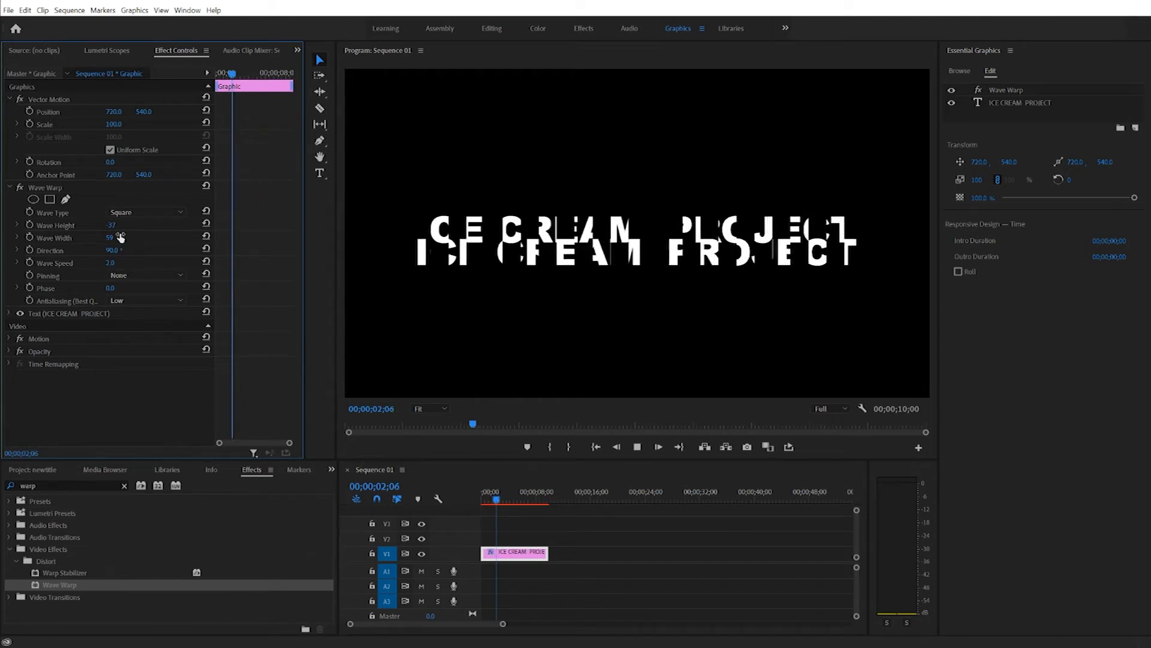
key("space")
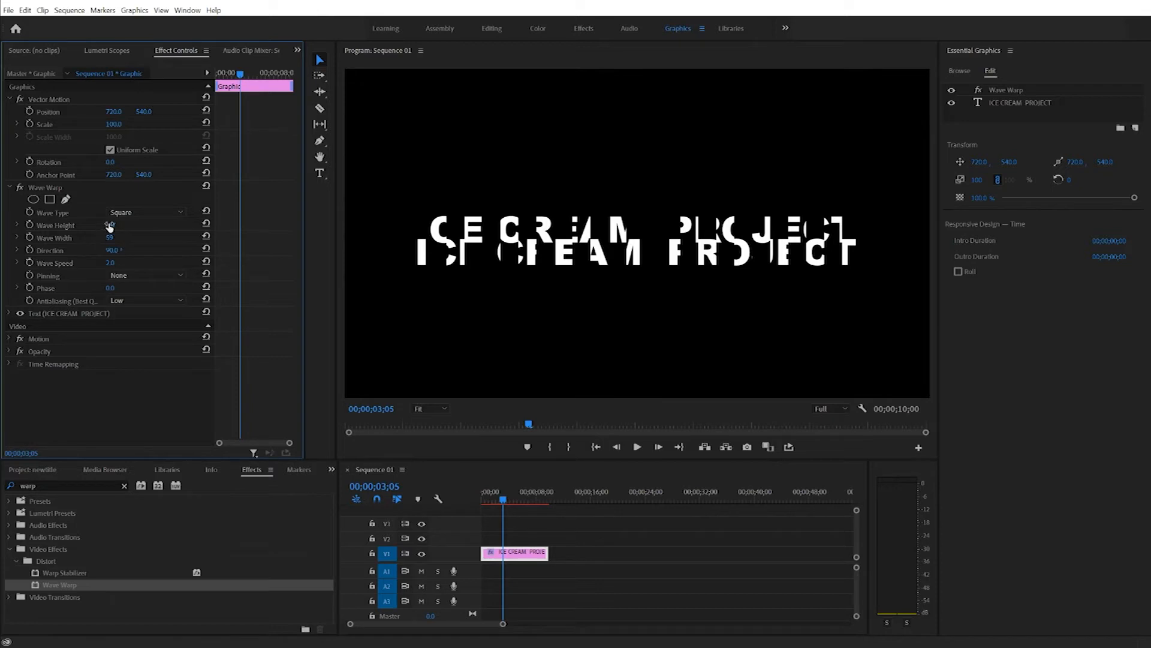
Step: Fine-tune the Wave Warp's wave height to -36 and play the title from the start
mouse_move(111, 225)
left_mouse_down()
mouse_move(158, 225)
mouse_move(112, 225)
left_mouse_up()
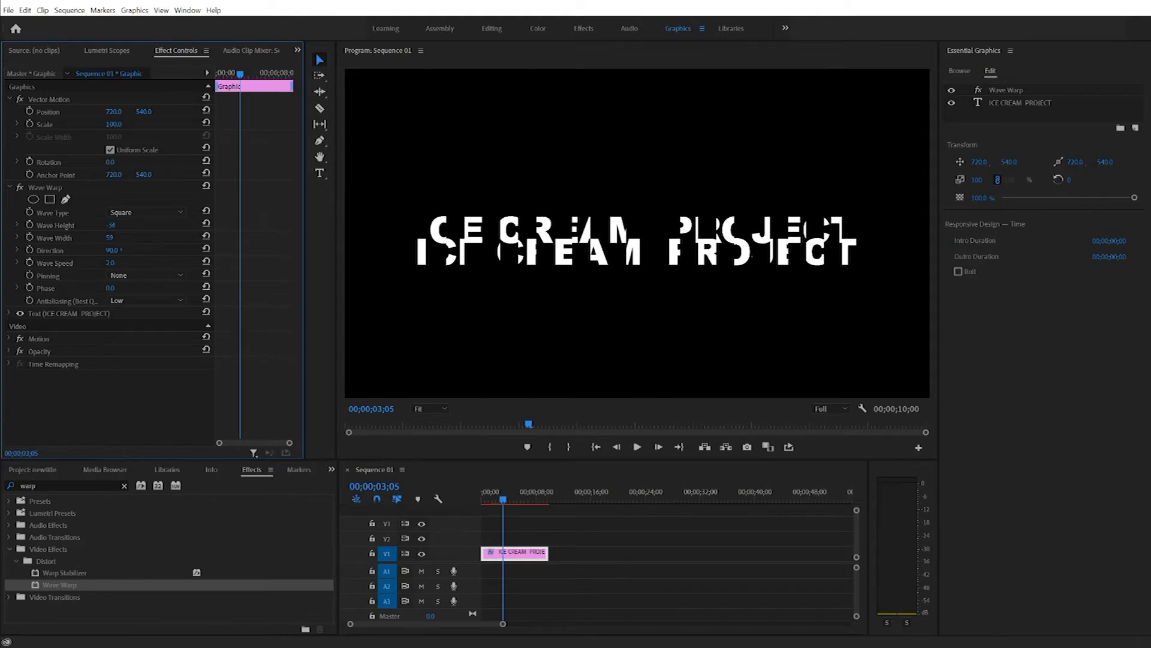
left_click(484, 494)
key("space")
key("space")
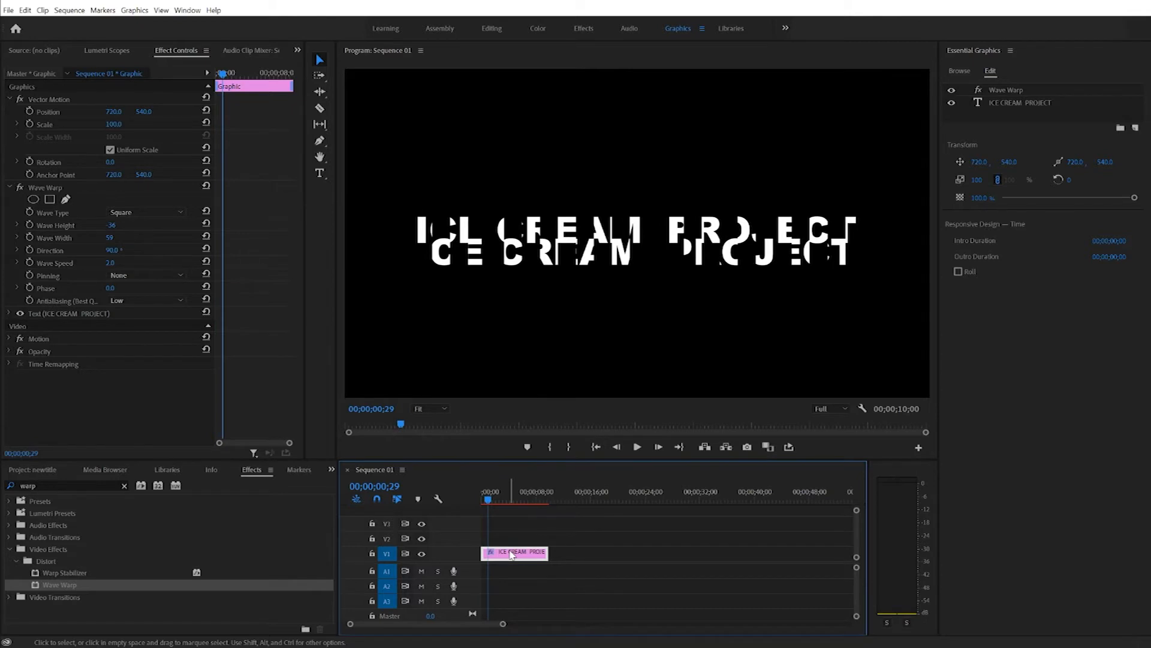
Step: Move the title clip from track V1 up to track V2, keeping its start time
left_click_drag(513, 556, 507, 545)
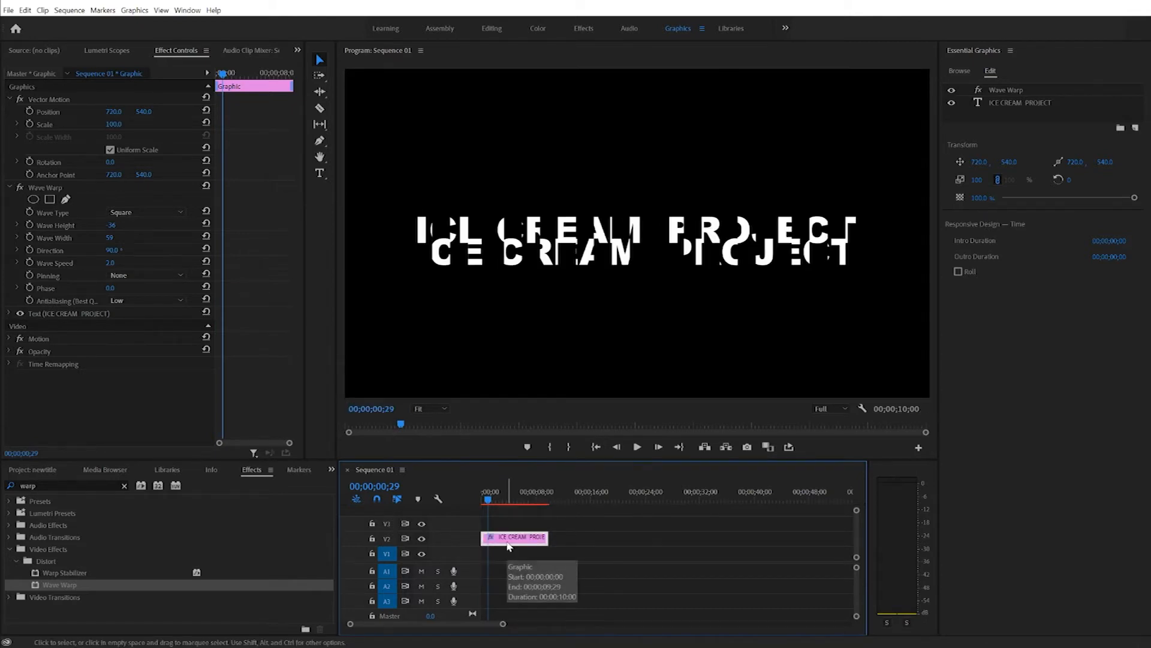
Step: Duplicate the title clip from track V2 down to V1, remove the Wave Warp from the copy, and play the sequence
left_click_drag(508, 543, 513, 552)
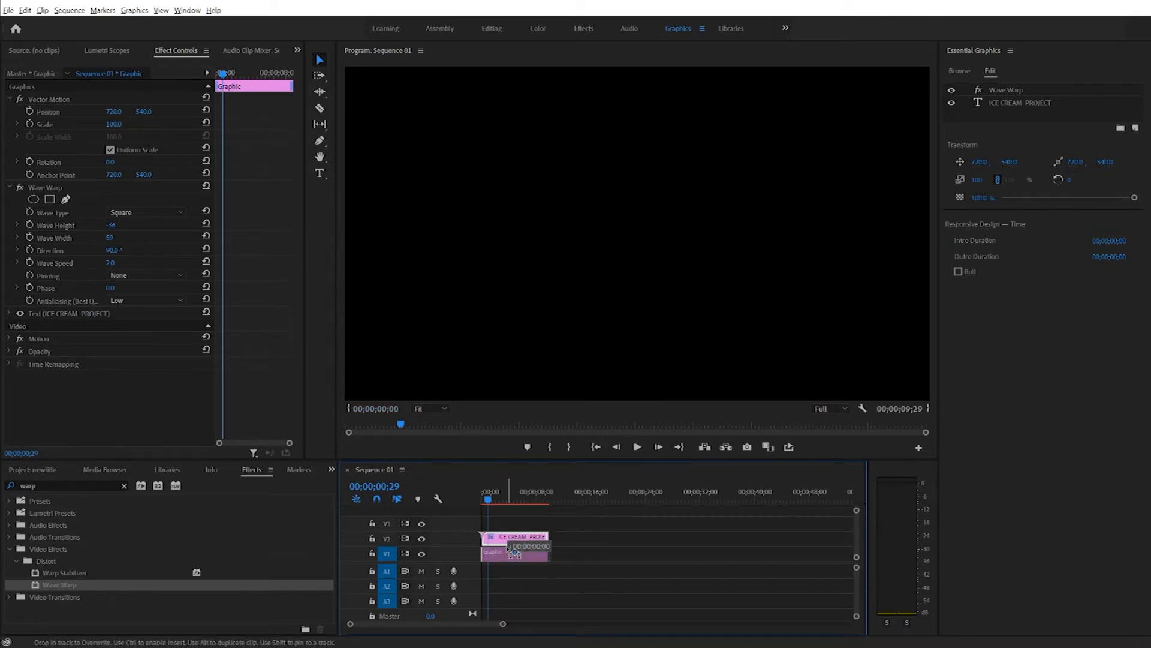
left_click_drag(512, 552, 514, 552)
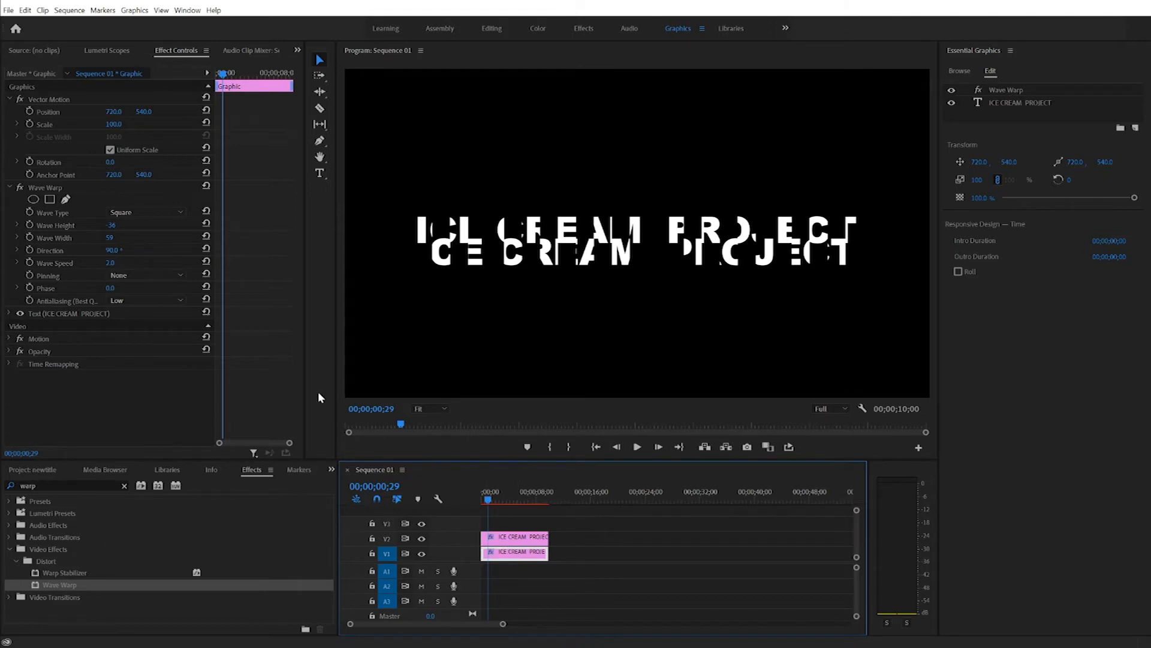
left_click(54, 188)
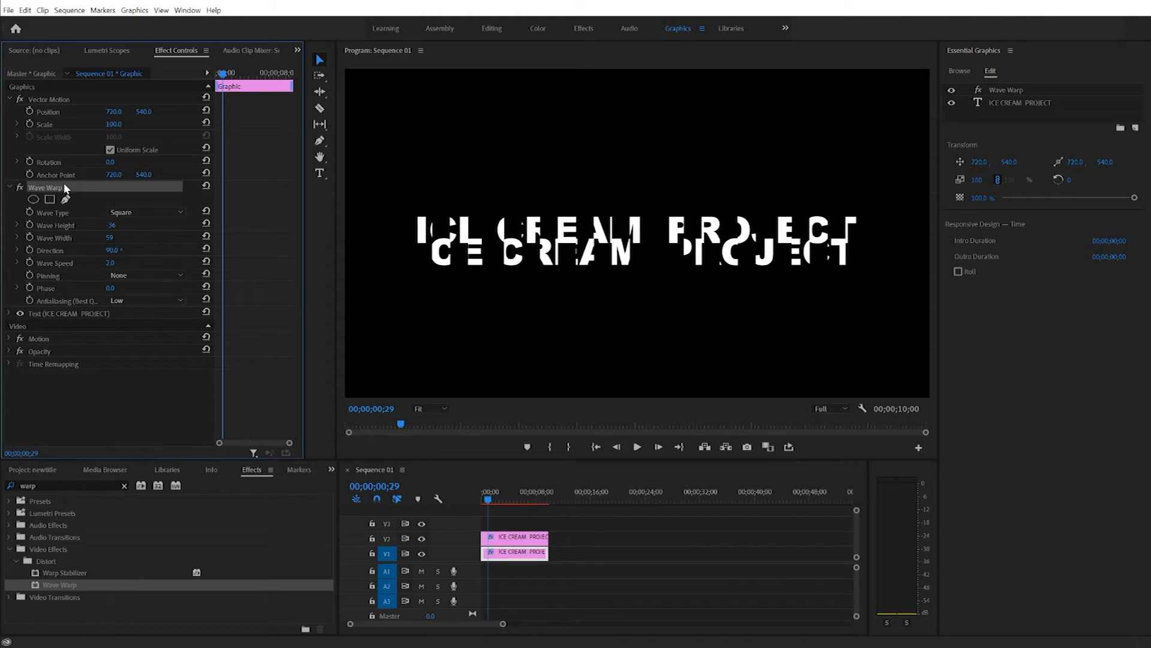
key("Delete")
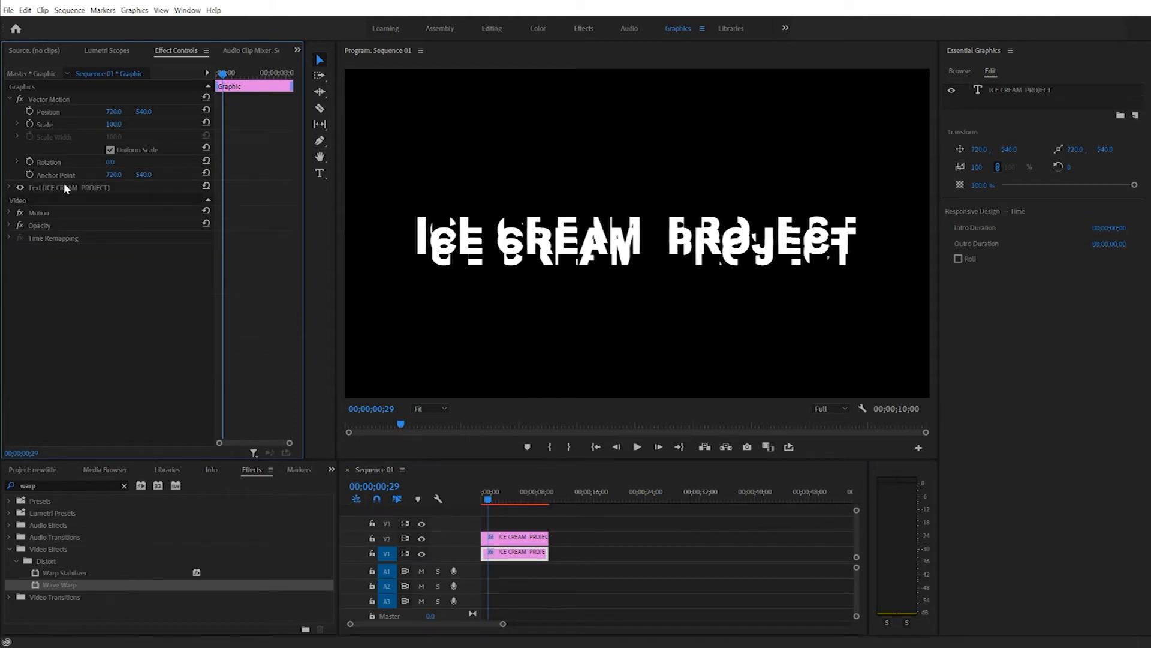
key("space")
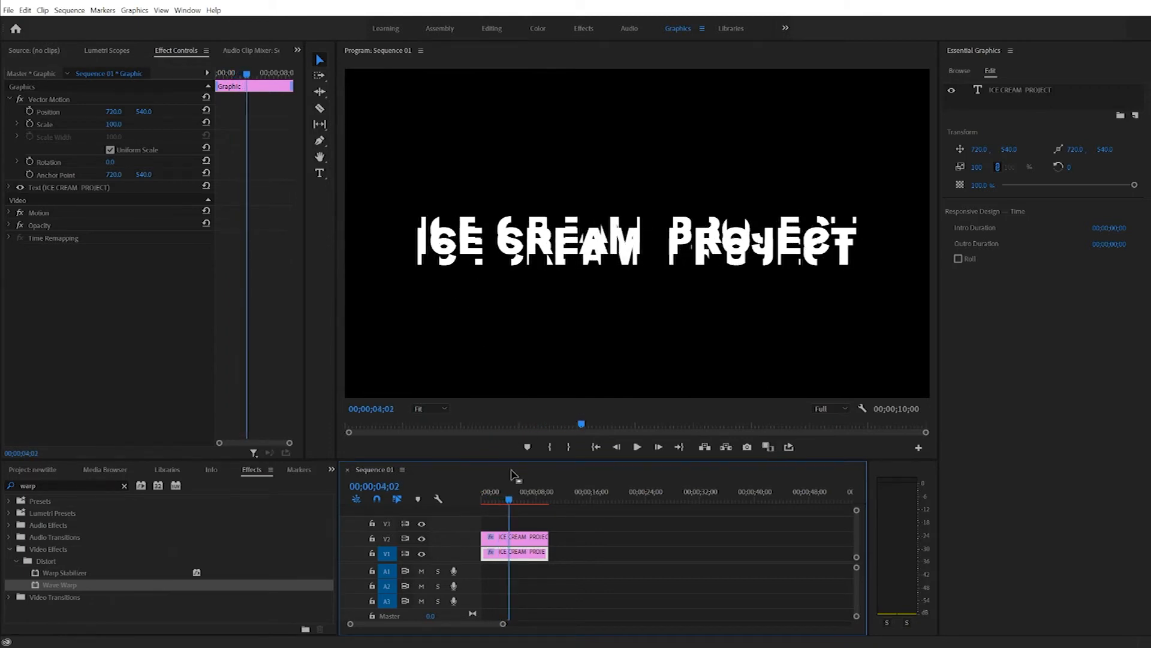
Step: Try cutting the V2 title clip and the V1 title clip separately with the Razor tool, undoing each cut
mouse_move(507, 499)
left_mouse_down()
mouse_move(480, 500)
mouse_move(497, 499)
left_mouse_up()
left_click_drag(502, 623, 412, 624)
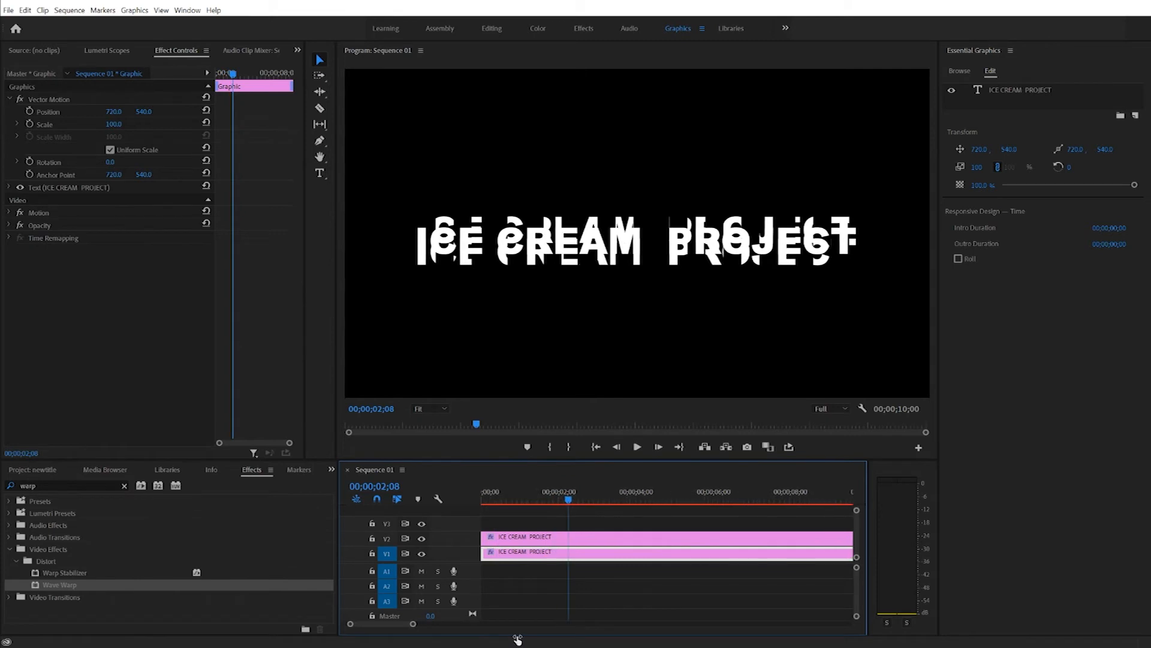
left_click_drag(570, 498, 497, 499)
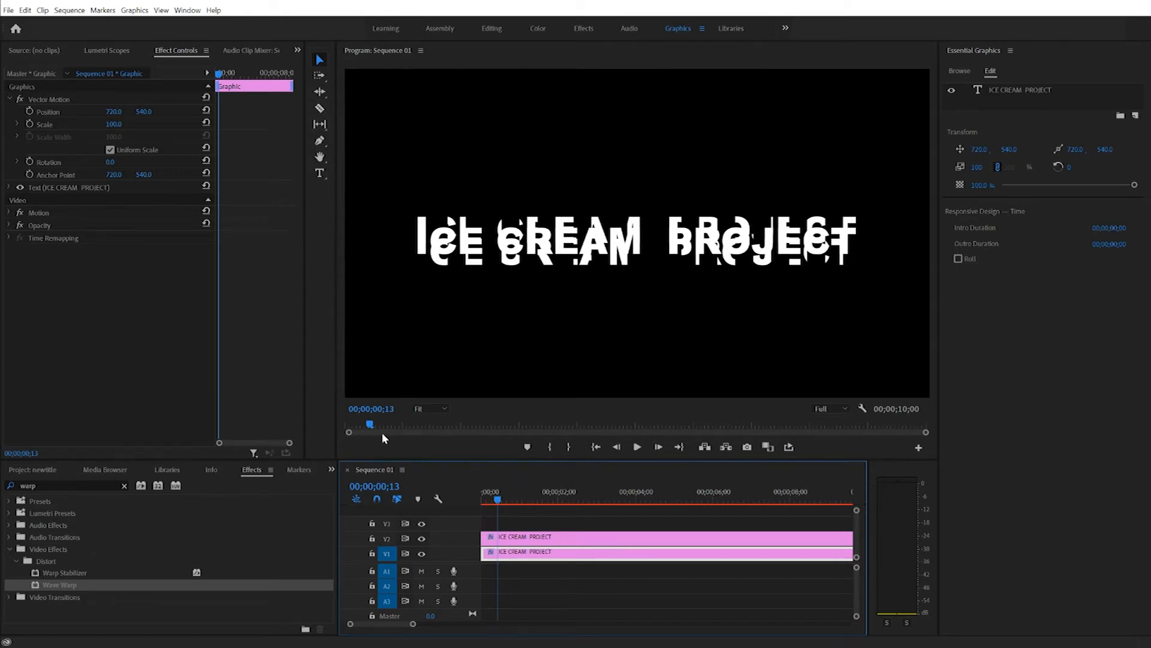
key("c")
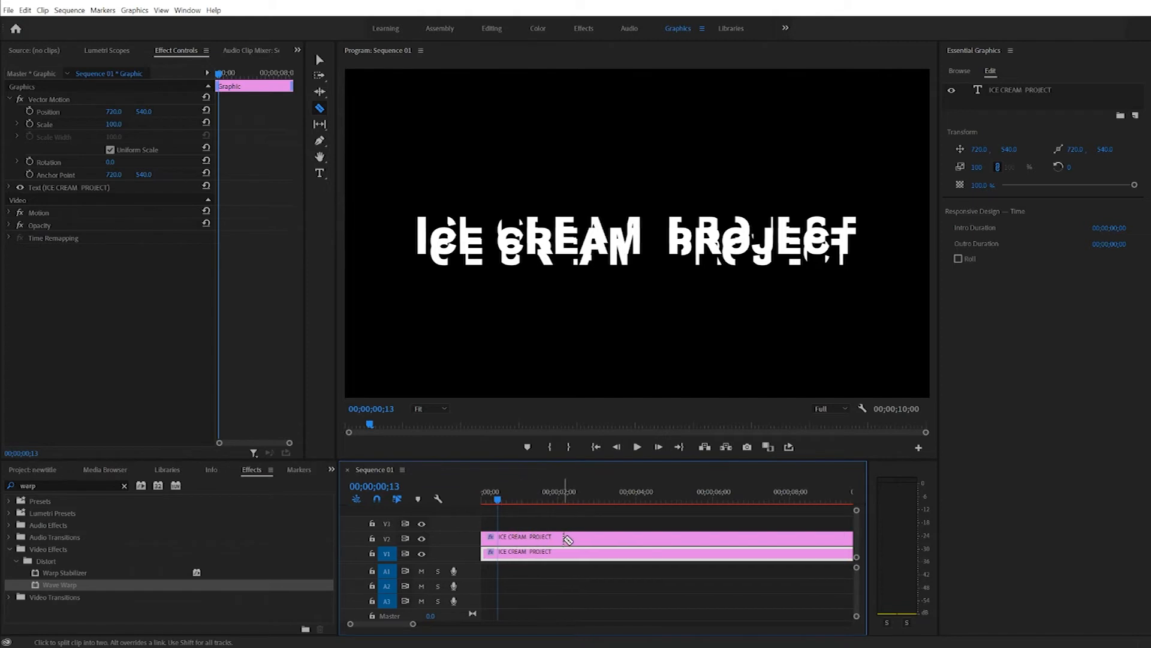
left_click(579, 538)
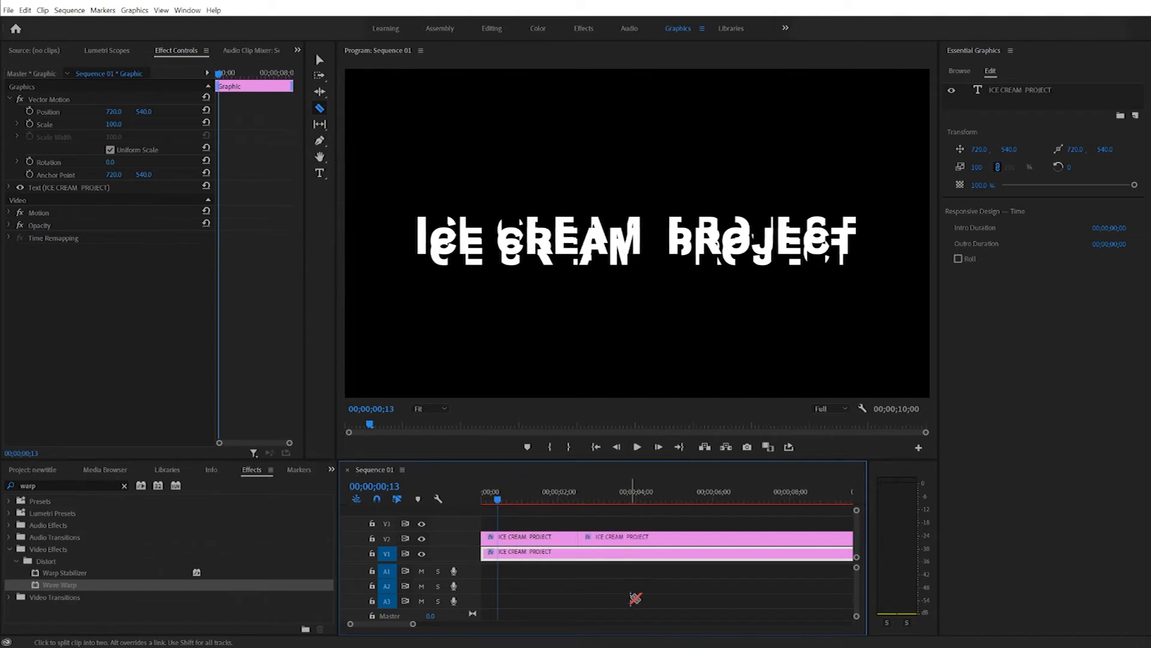
key("ctrl+z")
left_click(586, 551)
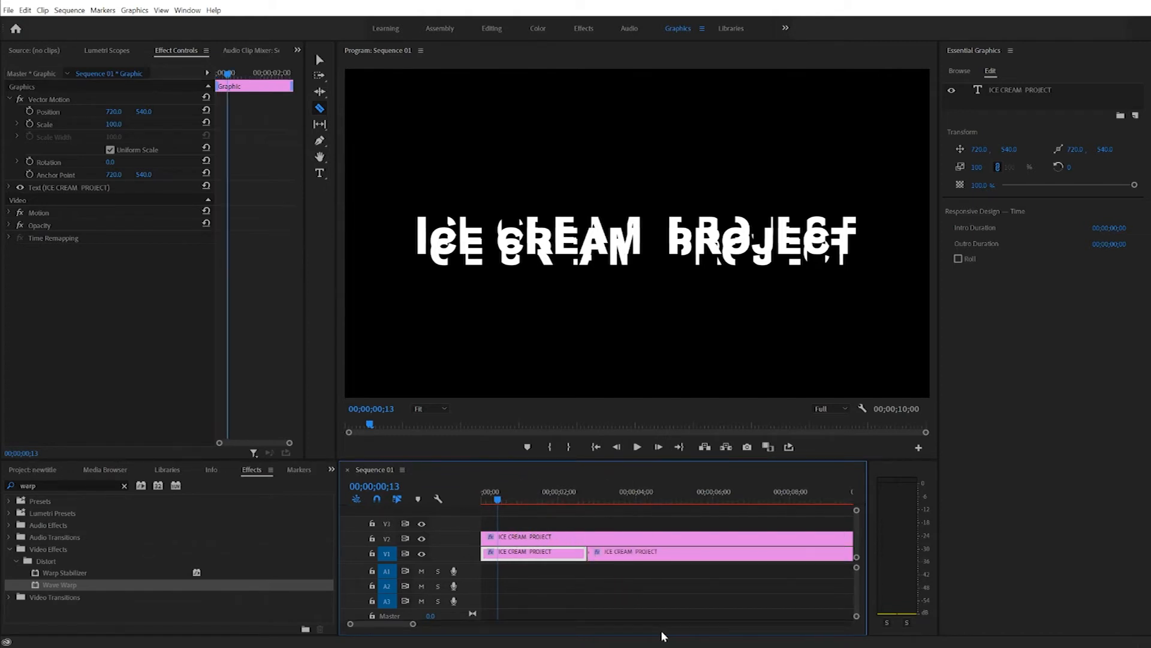
key("ctrl+z")
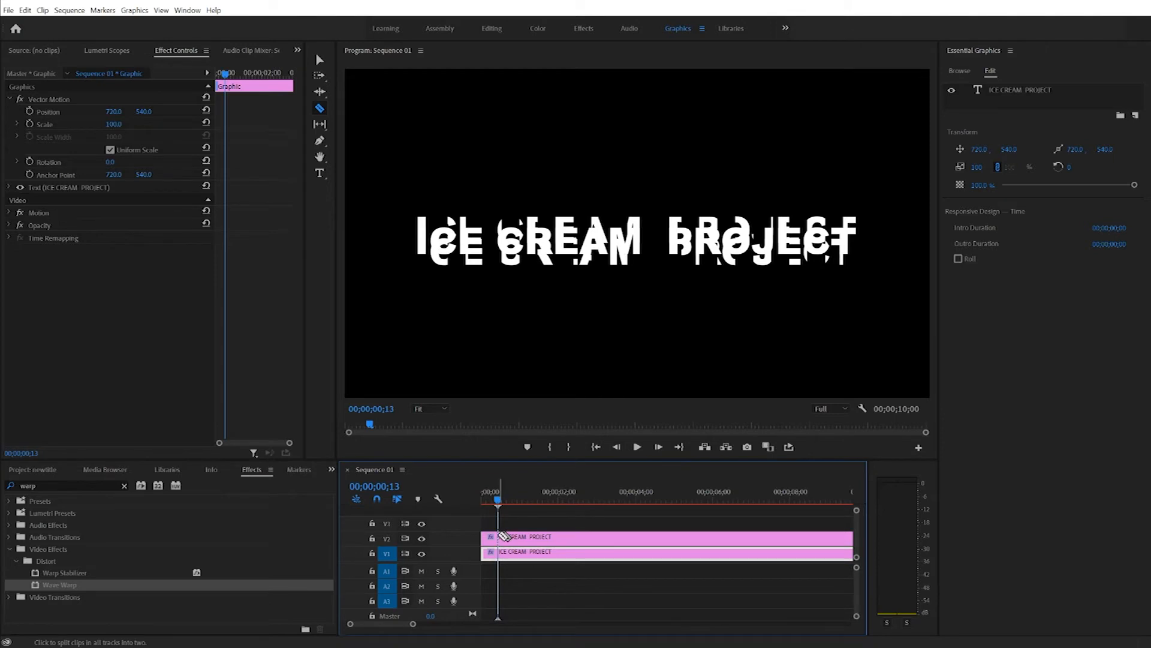
Step: Try splitting the title clips on both tracks at once at several close points, starting at 00;00;00;13
left_click(504, 535, "shift")
left_click(505, 499)
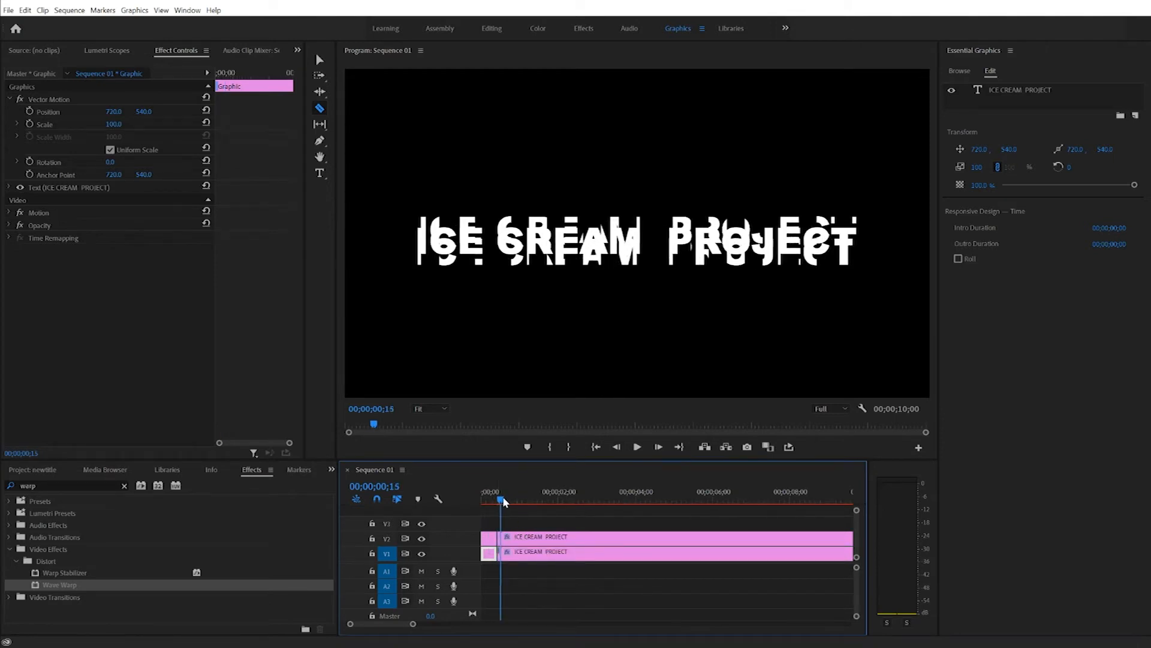
left_click(506, 536, "shift")
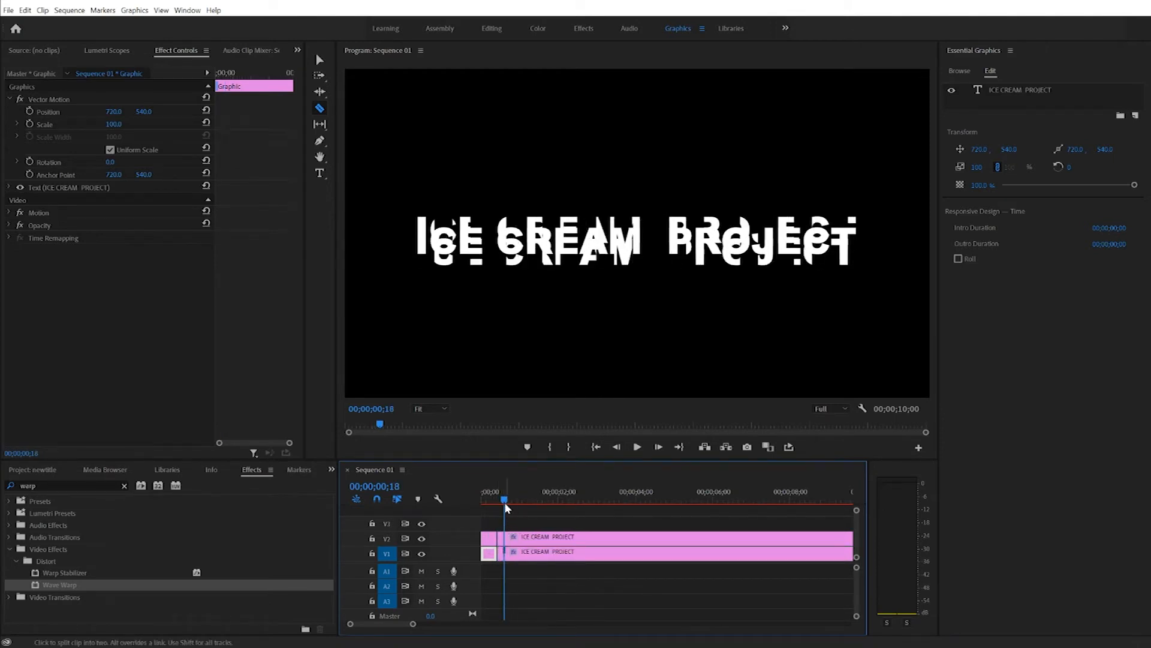
left_click(513, 500)
left_click(514, 536, "shift")
left_click_drag(511, 504, 523, 506)
left_click(522, 536, "shift")
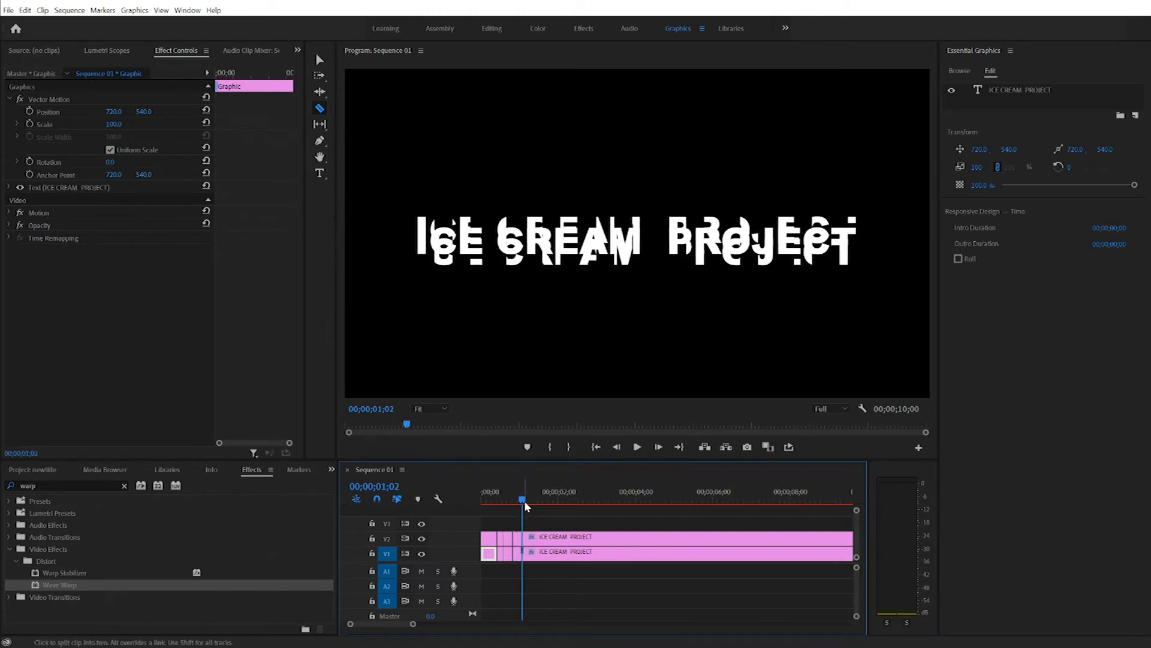
left_click_drag(523, 501, 556, 509)
left_click(532, 536, "shift")
left_click(543, 536, "shift")
left_click(557, 537, "shift")
left_click_drag(558, 502, 570, 502)
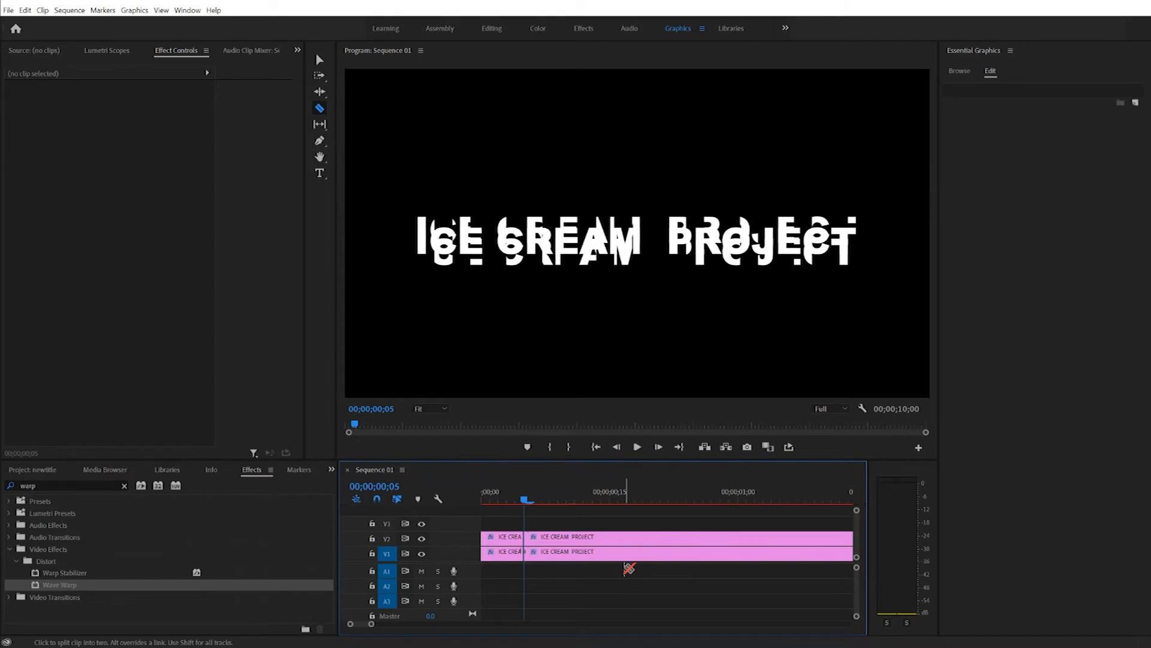
Step: Split the title clips on both tracks at 00;00;00;08 and 00;00;00;10
key("Right")
key("Right")
key("Right")
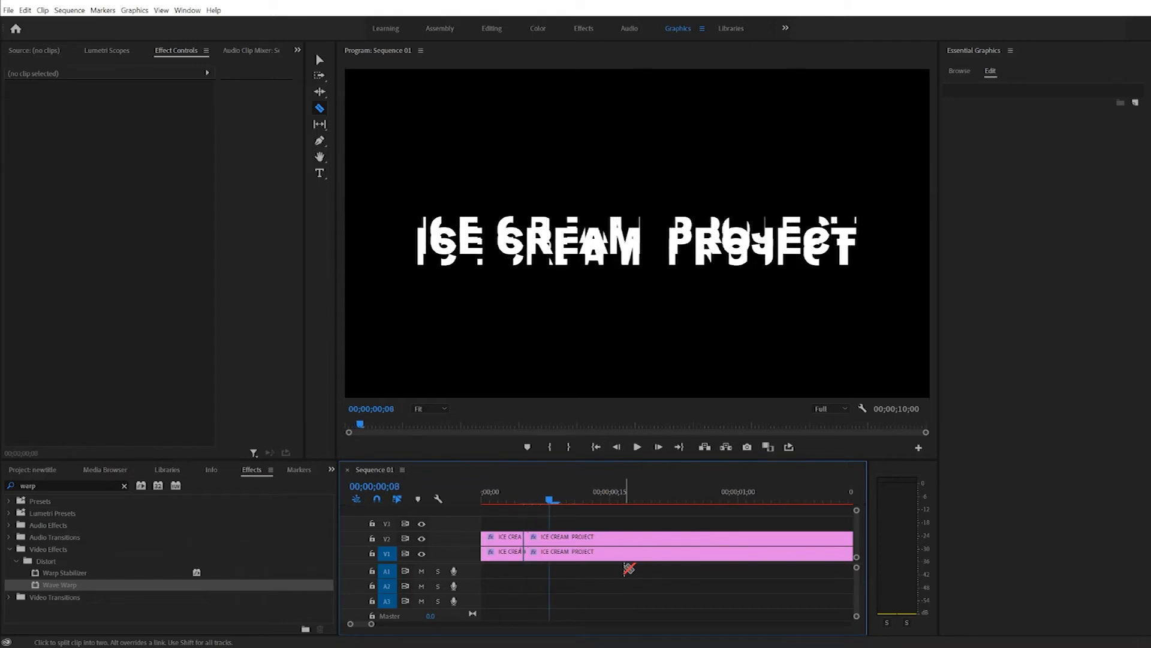
left_click(549, 545, "shift")
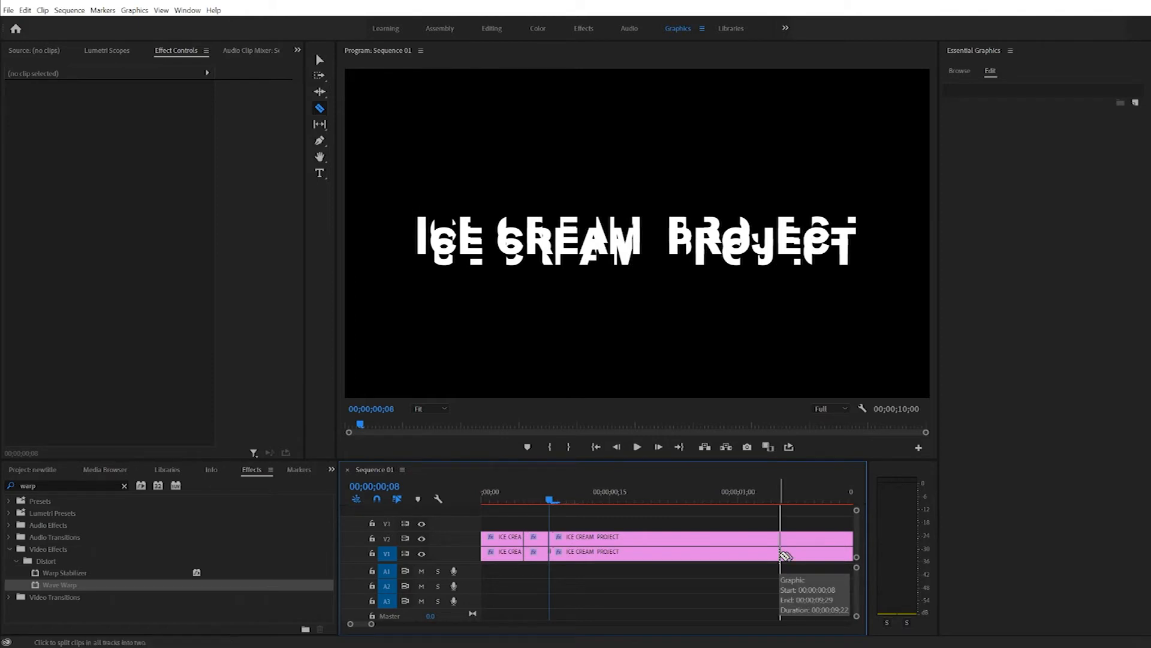
key("Right")
key("Right")
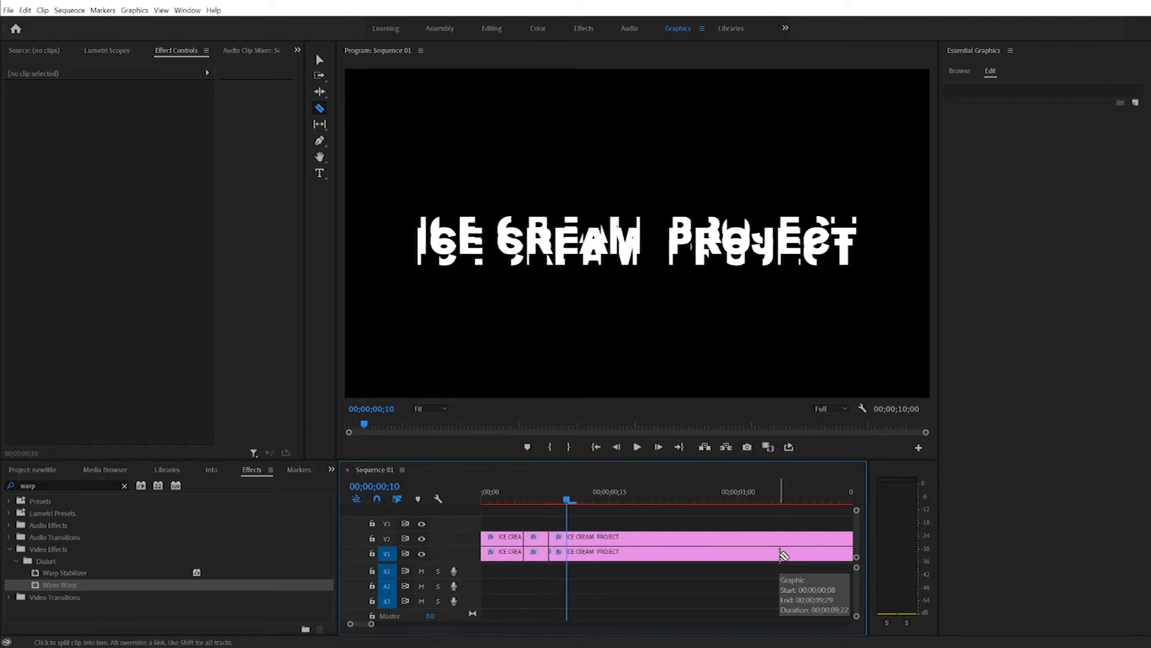
left_click(568, 545, "shift")
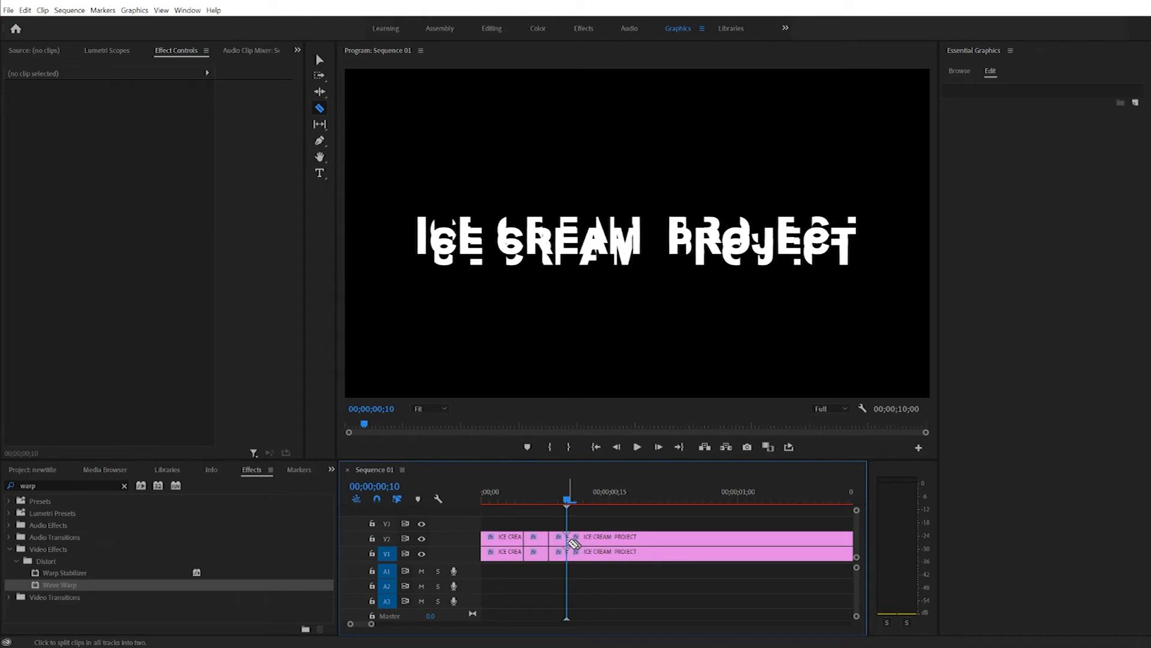
Step: Split the title clips on both tracks at 00;00;00;14 and 00;00;00;18
key("Right")
key("Right")
key("Right")
key("Right")
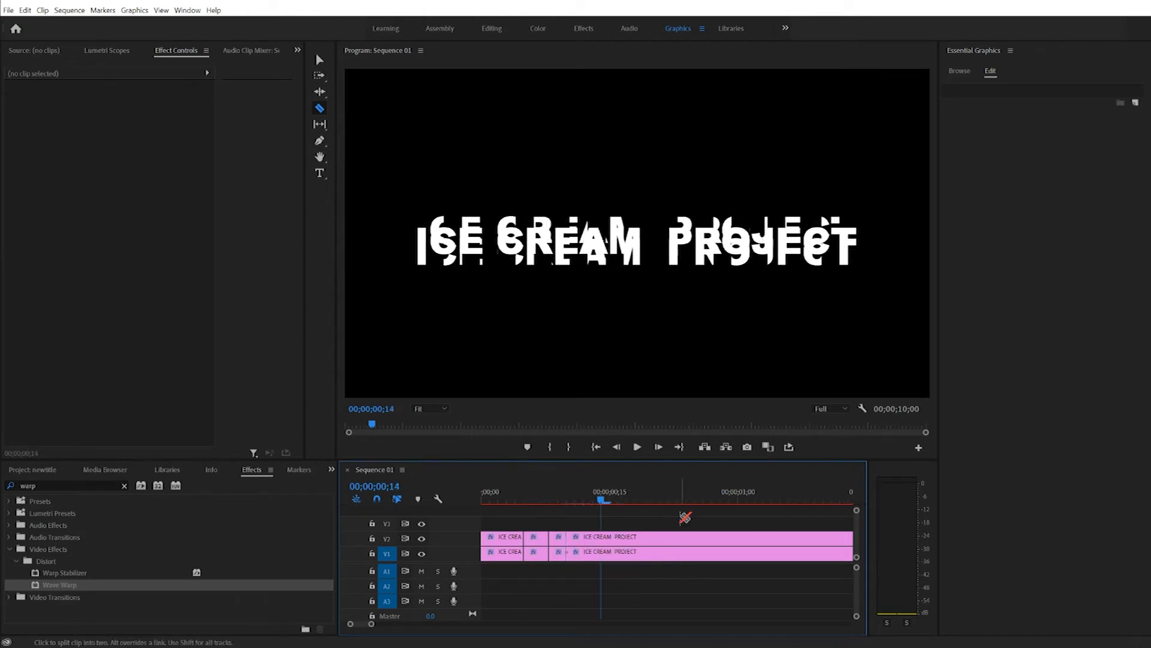
left_click(602, 542, "shift")
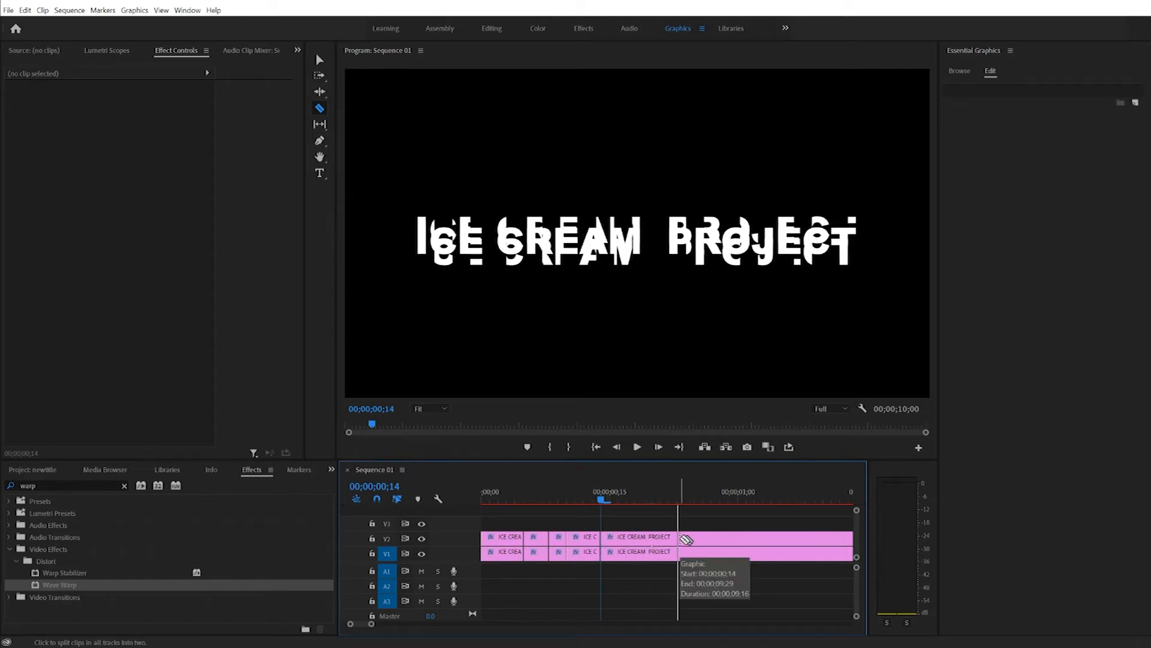
key("Right")
key("Right")
key("Right")
key("Right")
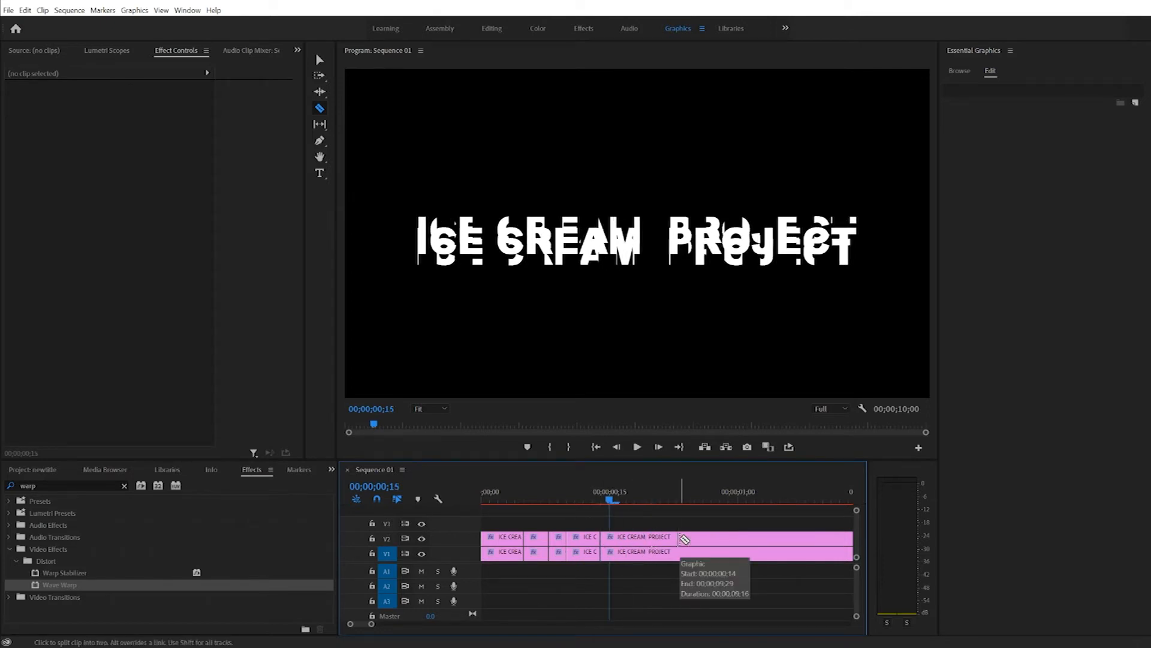
left_click(636, 544, "shift")
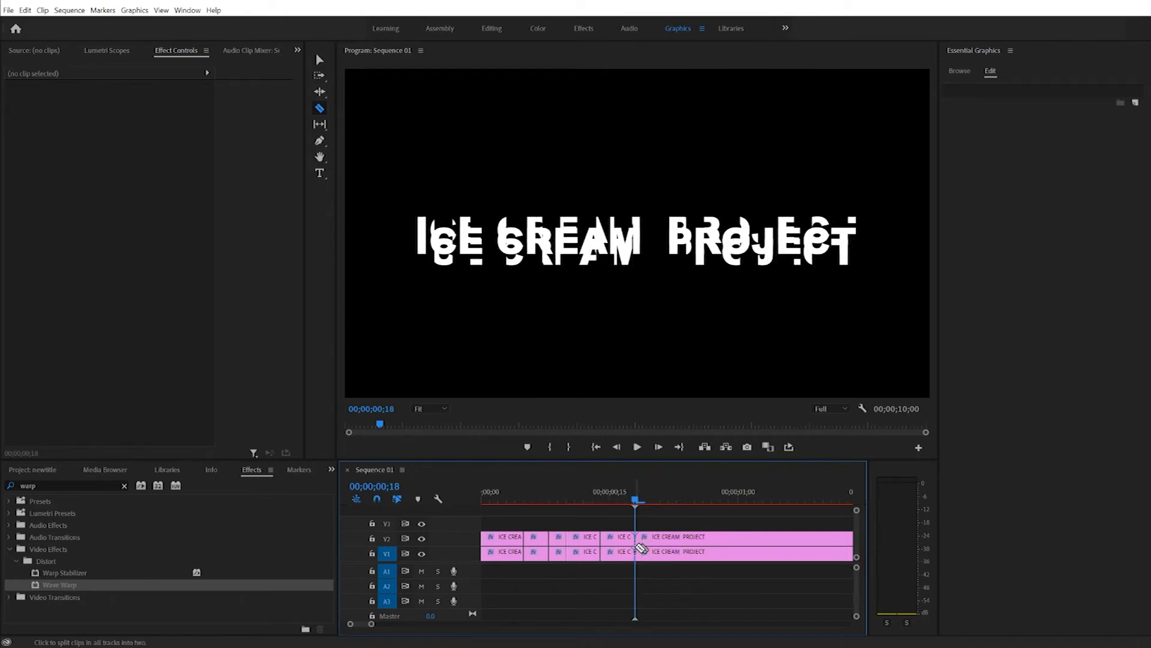
Step: Split the title clips on both tracks at 00;00;00;19 and 00;00;00;23
key("Right")
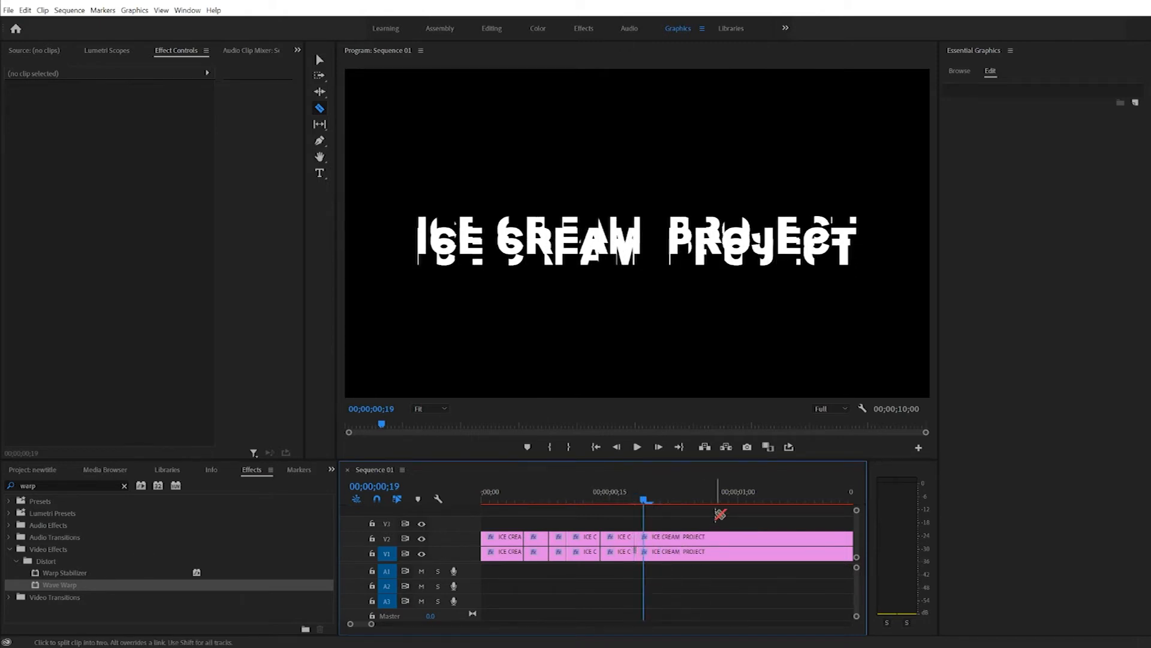
left_click(653, 544, "shift")
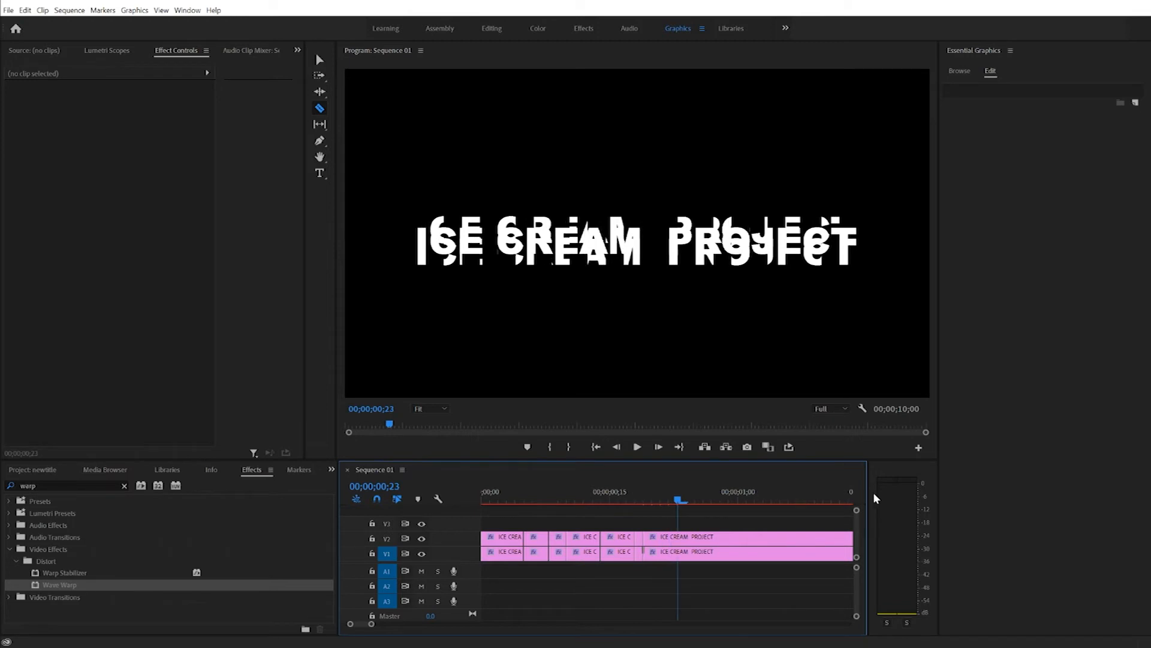
left_click(677, 544, "shift")
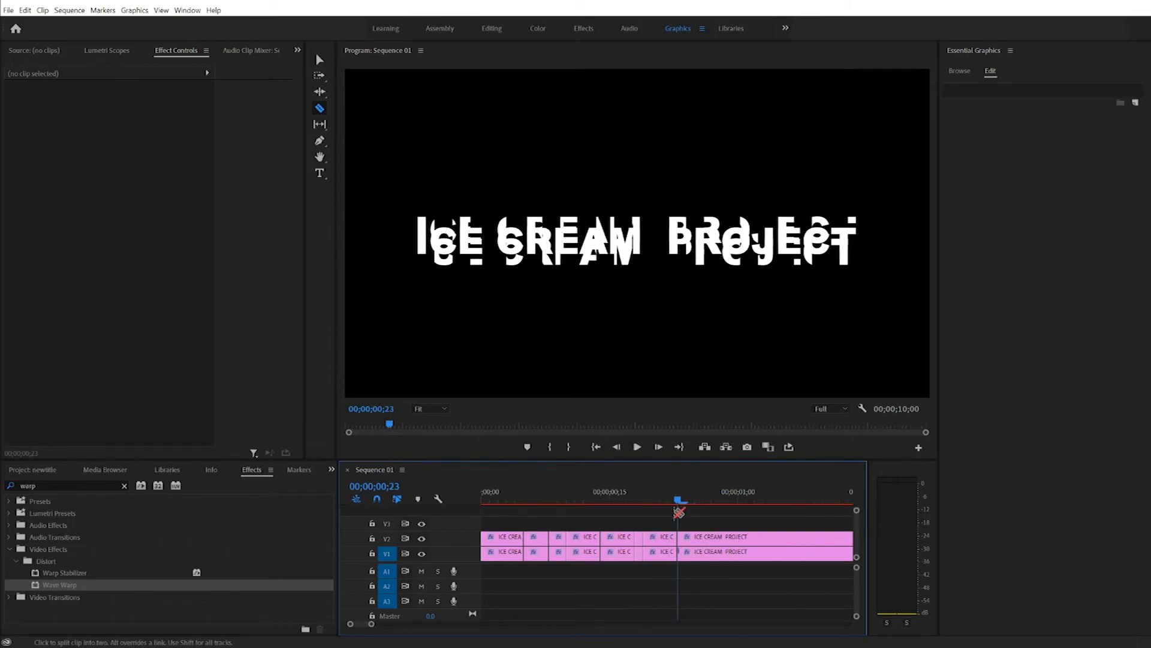
Step: Mark the range from the sequence start to 00;00;00;25 with in and out points and turn on loop playback
mouse_move(679, 496)
left_mouse_down()
mouse_move(478, 492)
mouse_move(695, 500)
left_mouse_up()
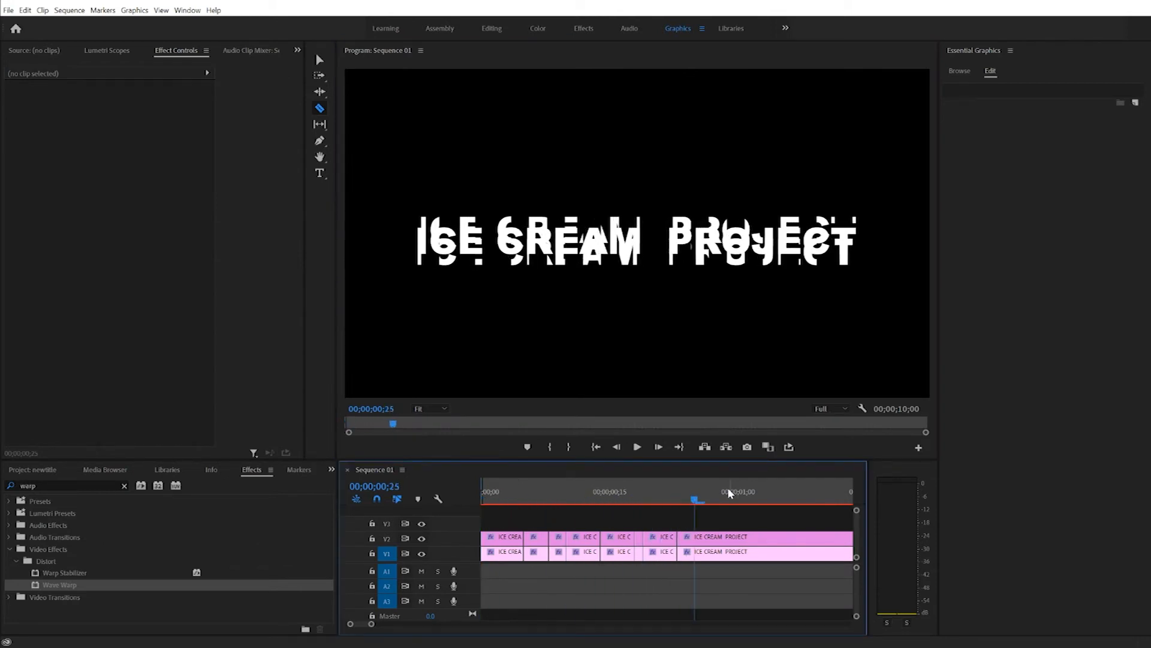
key("o")
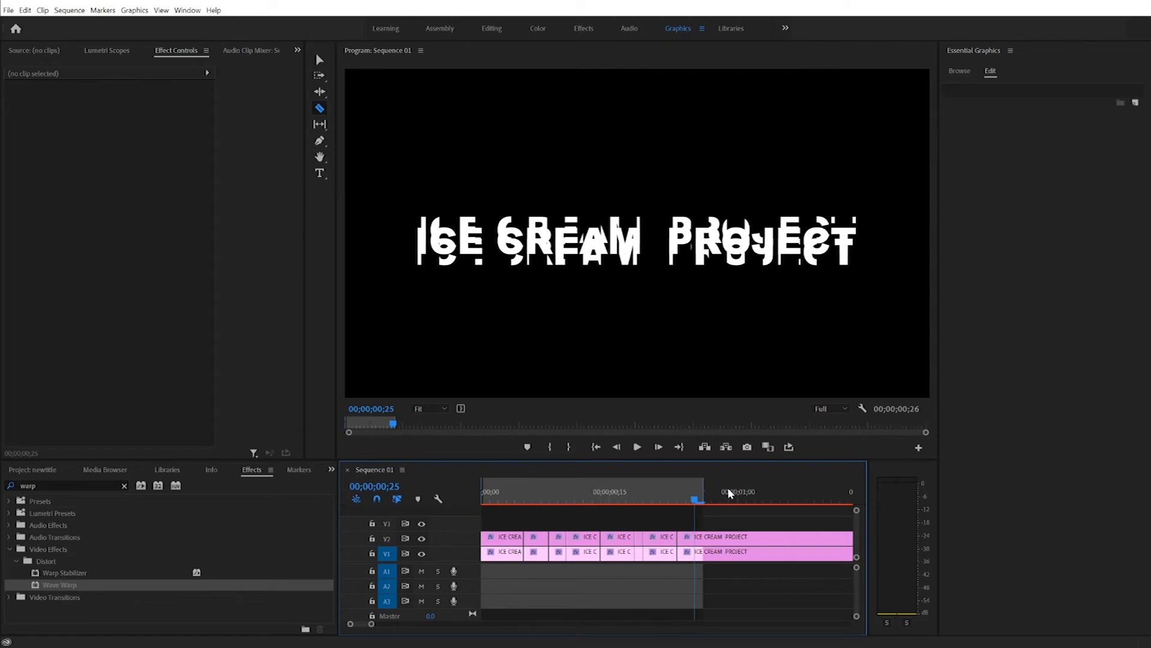
left_click_drag(697, 502, 660, 502)
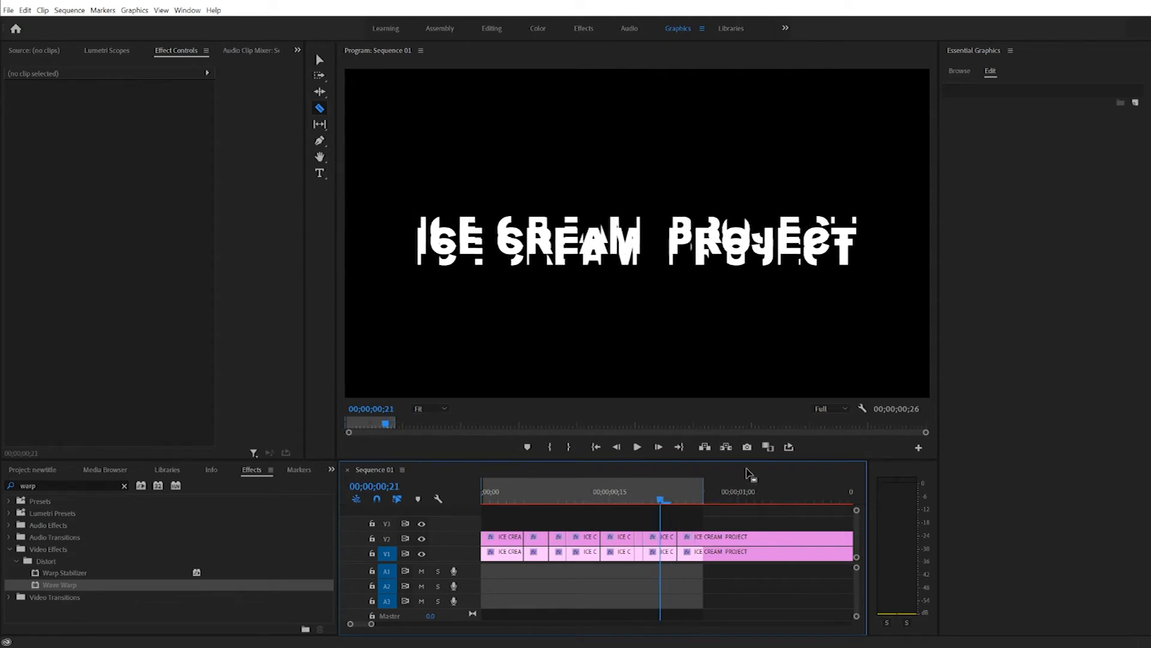
left_click(789, 447)
Step: Delete the V2 pieces at frames 0–5 and 8–10 and the V1 pieces at frames 5–8 and 10–14
left_click_drag(661, 501, 593, 503)
key("v")
left_click(510, 537)
key("Delete")
left_click(543, 556)
key("Delete")
left_click(558, 538)
key("Delete")
left_click(584, 555)
key("Delete")
Step: Delete the V2 pieces at frames 14–18 and 19–23 and the V1 piece at frame 18, and play from the start
left_click(630, 539)
key("Delete")
left_click(662, 540)
key("Delete")
left_click_drag(595, 492, 483, 502)
key("space")
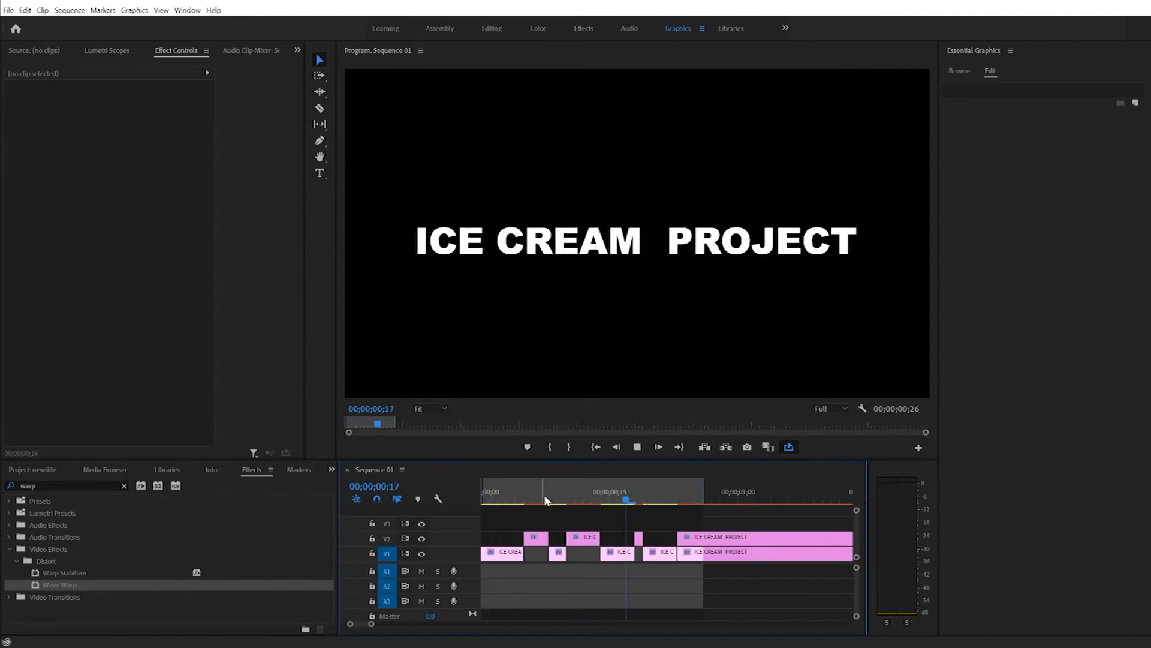
Step: Set the Vector Motion scale of the plain V1 title piece at 00;00;00;09 to 123
left_click(567, 485)
mouse_move(567, 499)
left_mouse_down()
mouse_move(470, 499)
mouse_move(560, 502)
left_mouse_up()
left_click(557, 552)
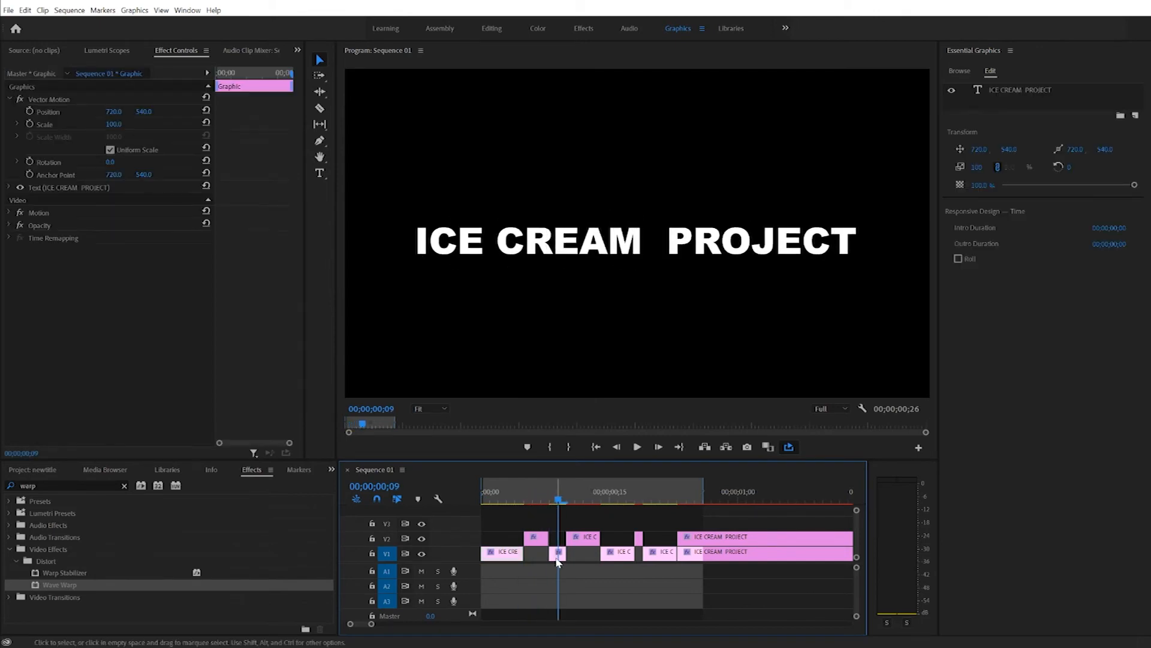
left_click_drag(113, 125, 427, 390)
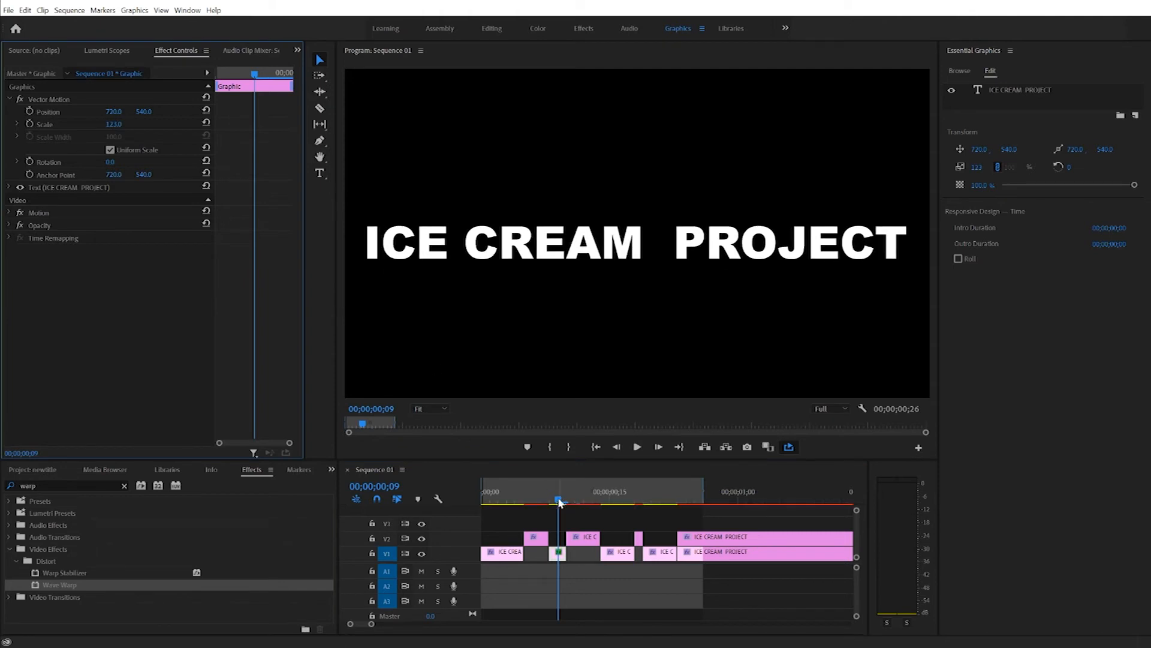
Step: Set the Vector Motion scale of the plain V1 title piece at 00;00;00;20 to 81 and play from the start
left_click_drag(559, 502, 654, 500)
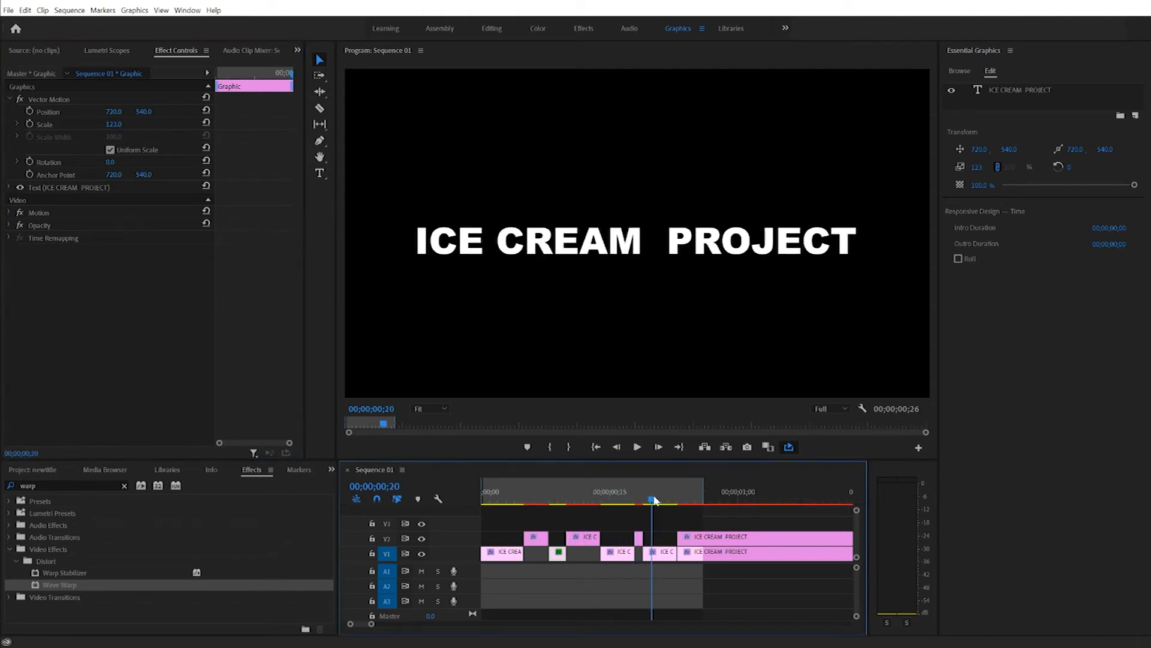
mouse_move(117, 126)
left_mouse_down()
mouse_move(98, 127)
mouse_move(125, 129)
left_mouse_up()
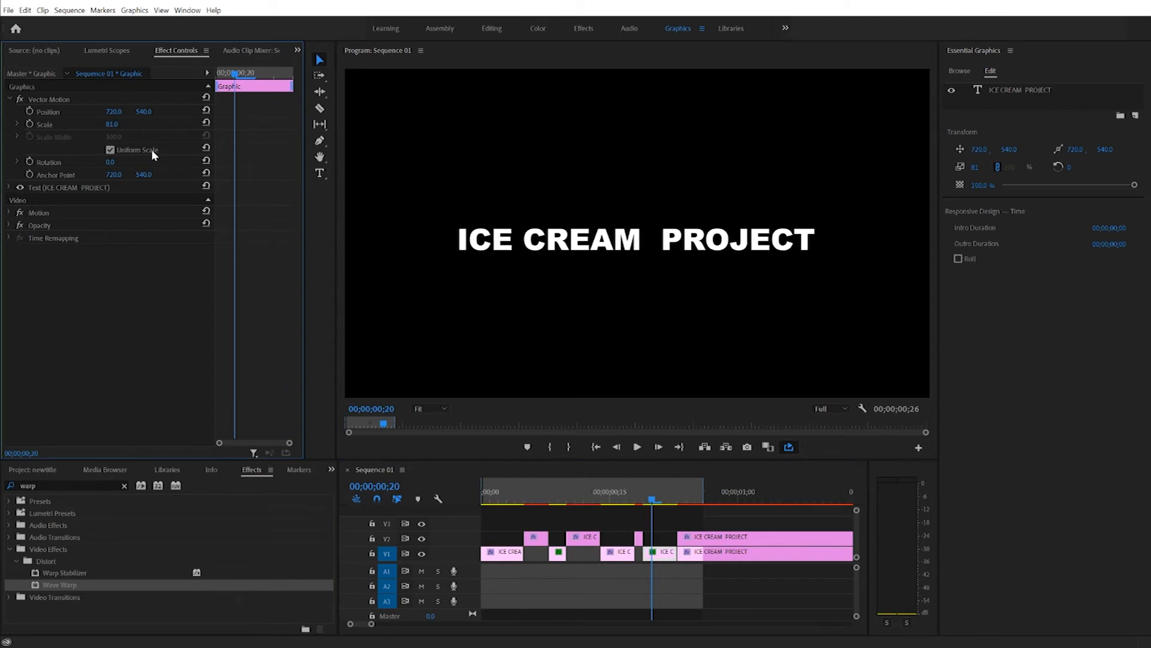
left_click(654, 501)
key("Home")
key("space")
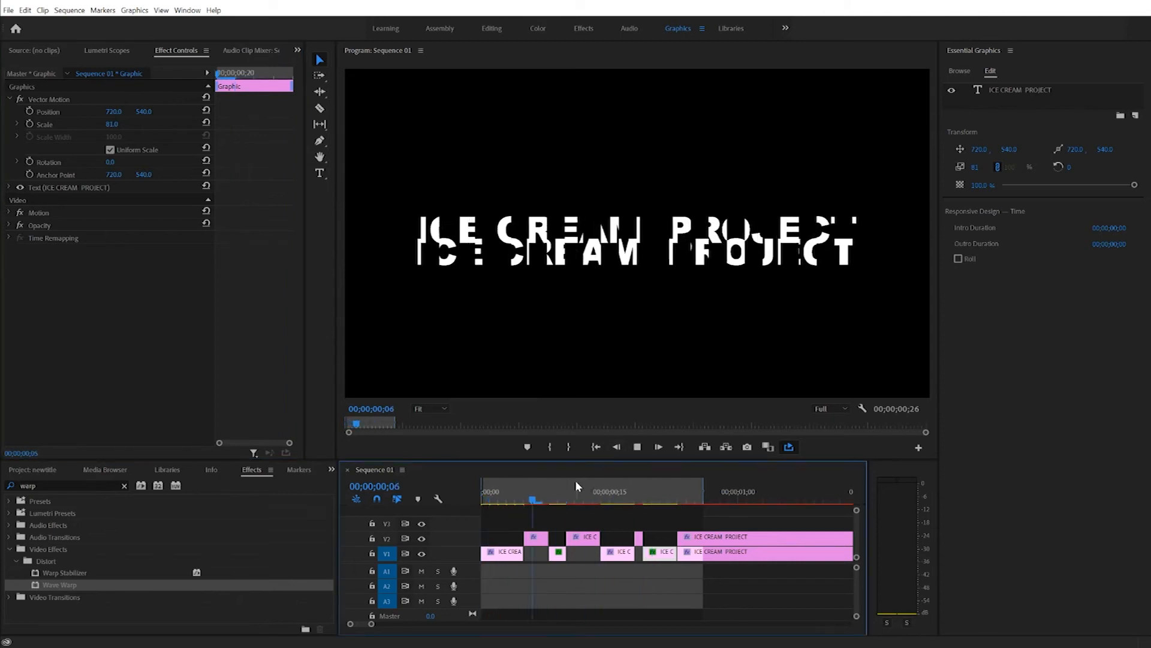
Step: Replay the glitch title and move the playhead to the plain V1 piece at 00;00;00;08
key("space")
left_click_drag(637, 499, 515, 501)
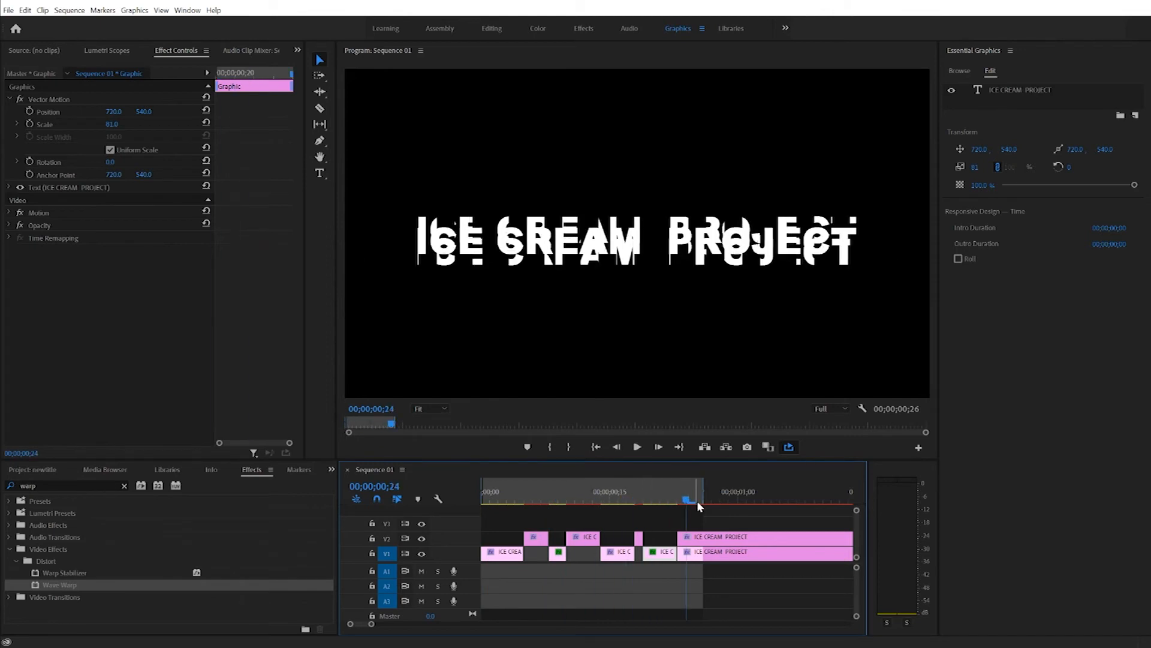
key("space")
left_click_drag(650, 508, 552, 503)
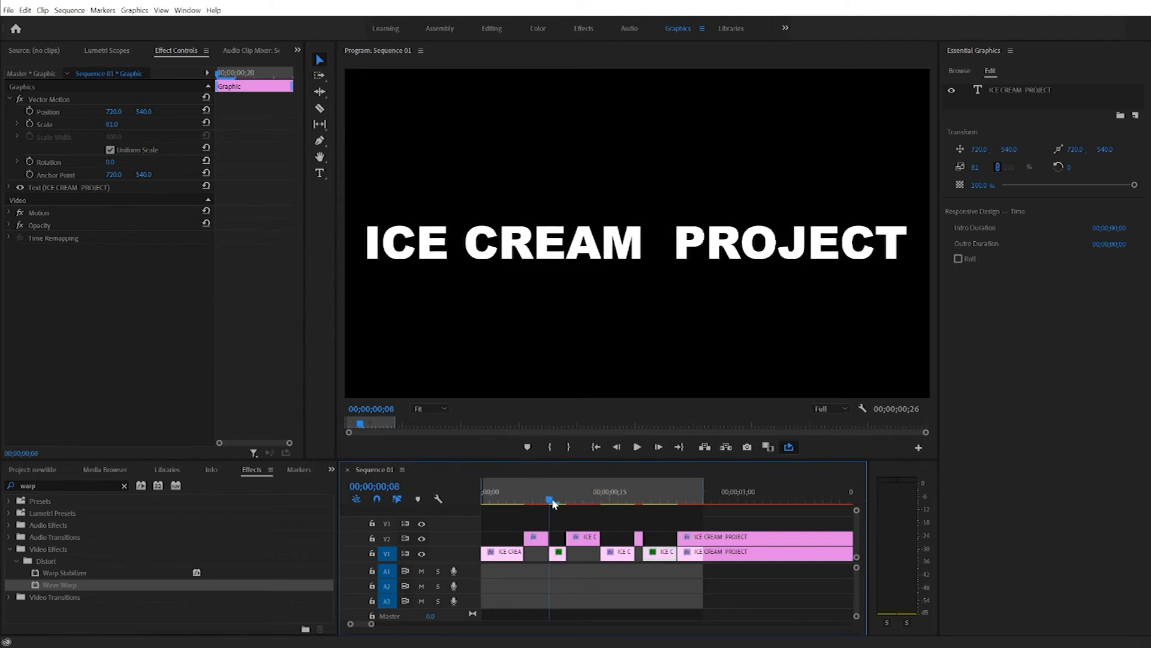
Step: Apply the Tint effect to the plain V1 title piece at 00;00;00;09 and map white to red
left_click(560, 552)
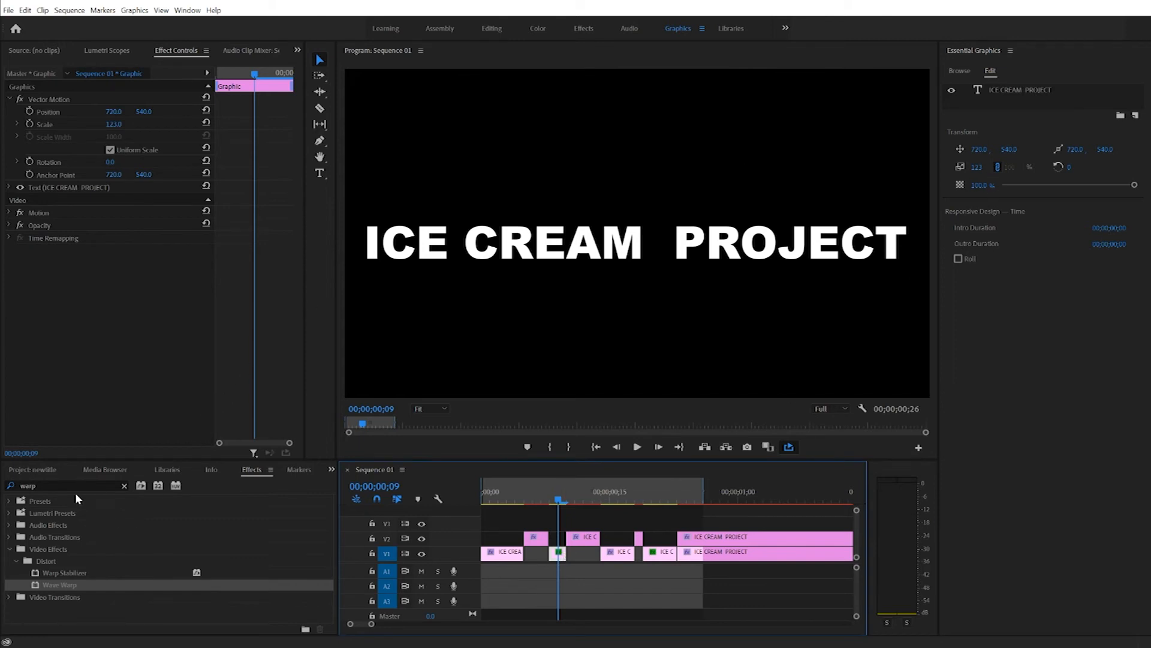
left_click_drag(72, 485, 1, 466)
type("tint")
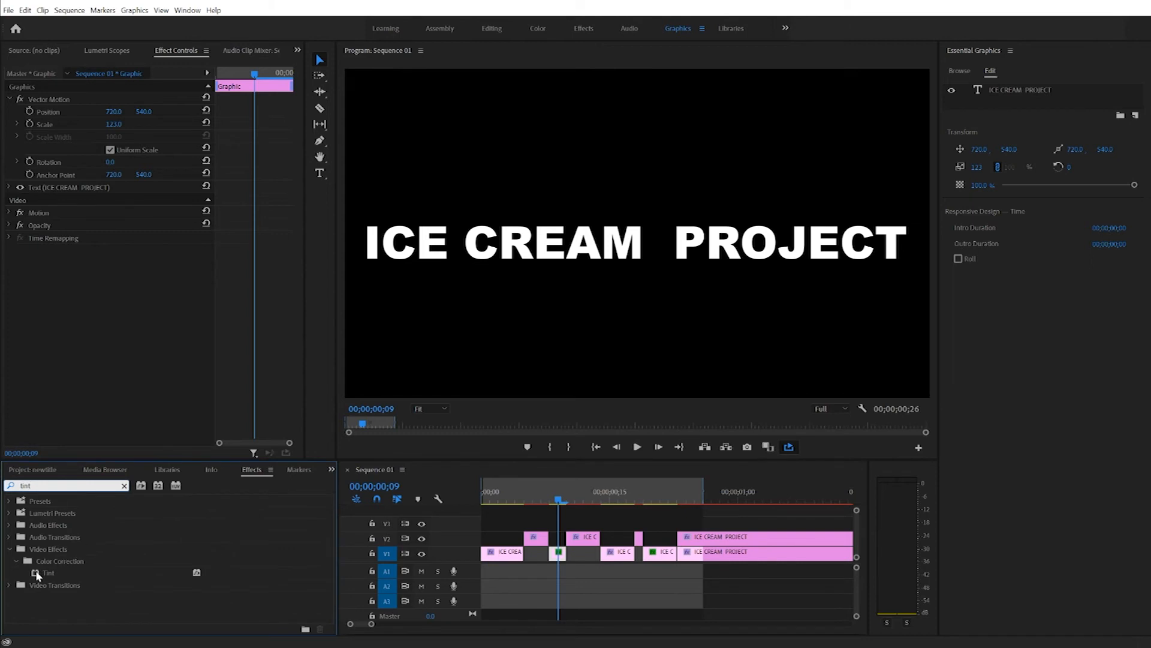
left_click_drag(37, 574, 558, 553)
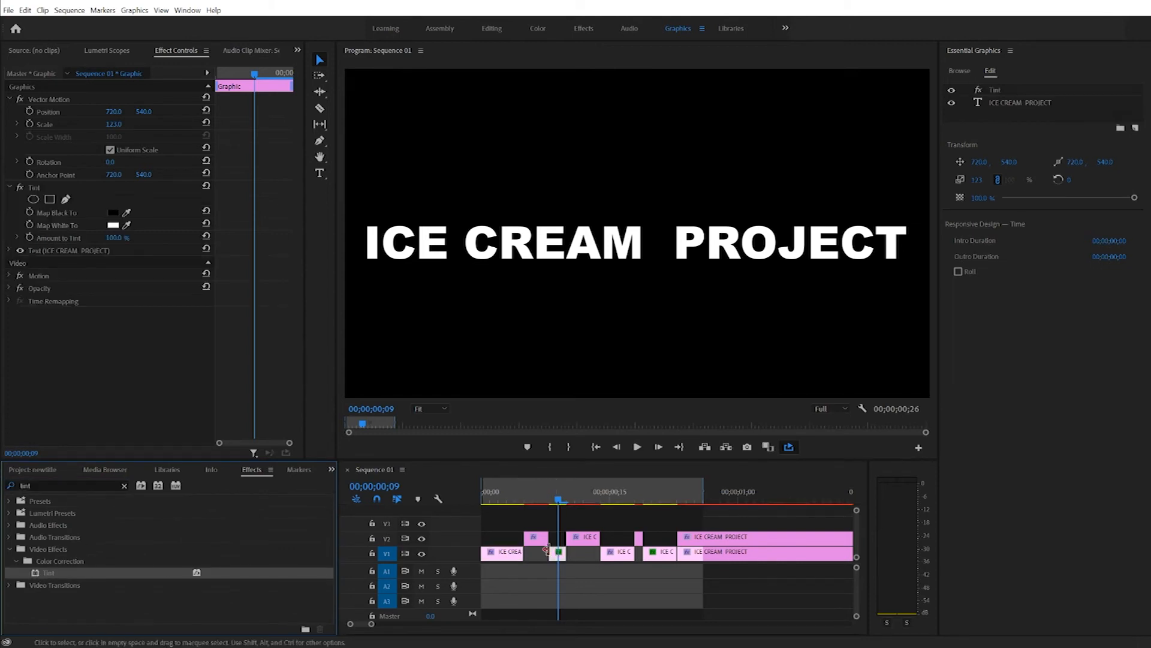
left_click(113, 225)
left_click(765, 279)
left_click(881, 148)
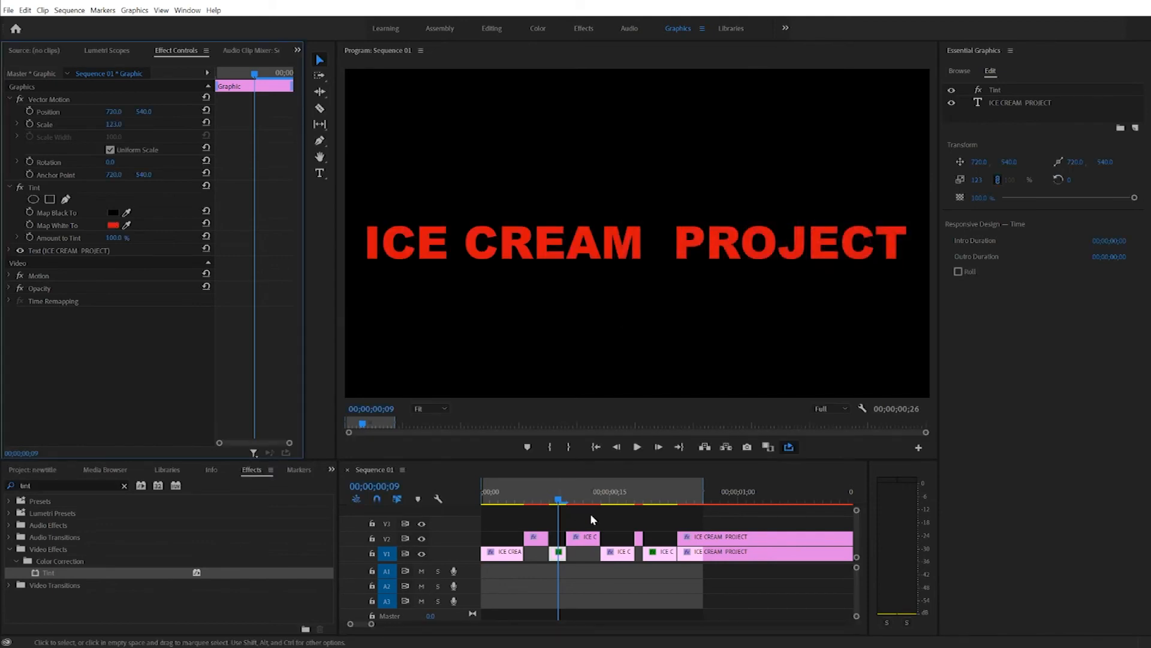
Step: Play the title from near the start and scrub to the red-tinted piece to check the colour change
left_click(498, 501)
key("space")
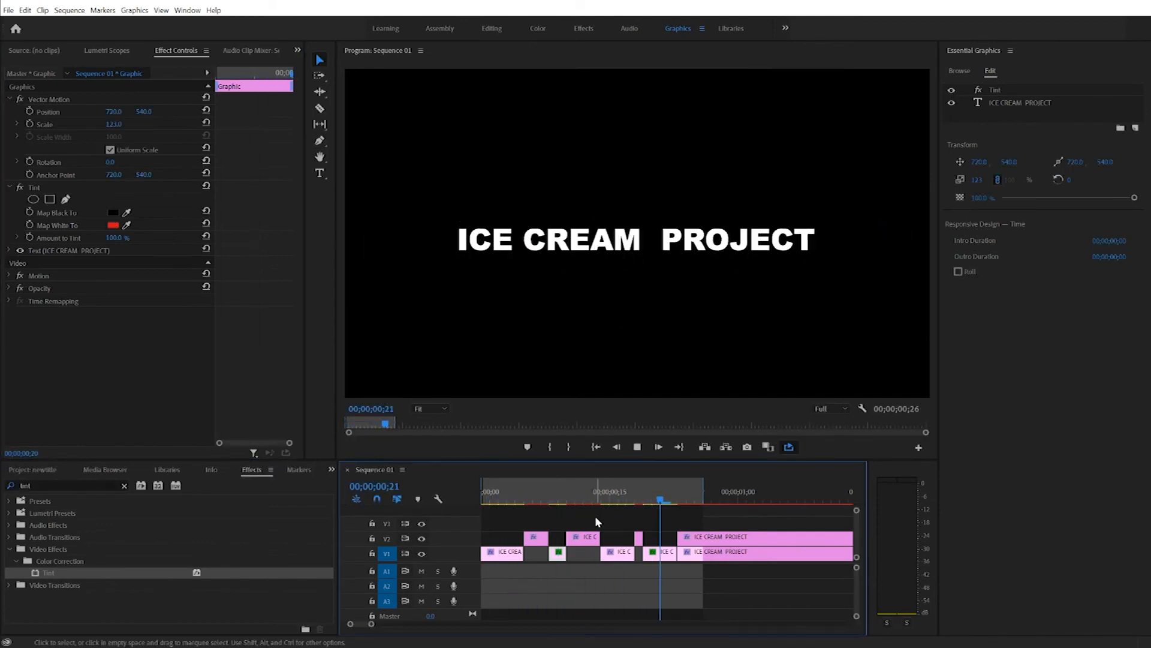
key("space")
key("space")
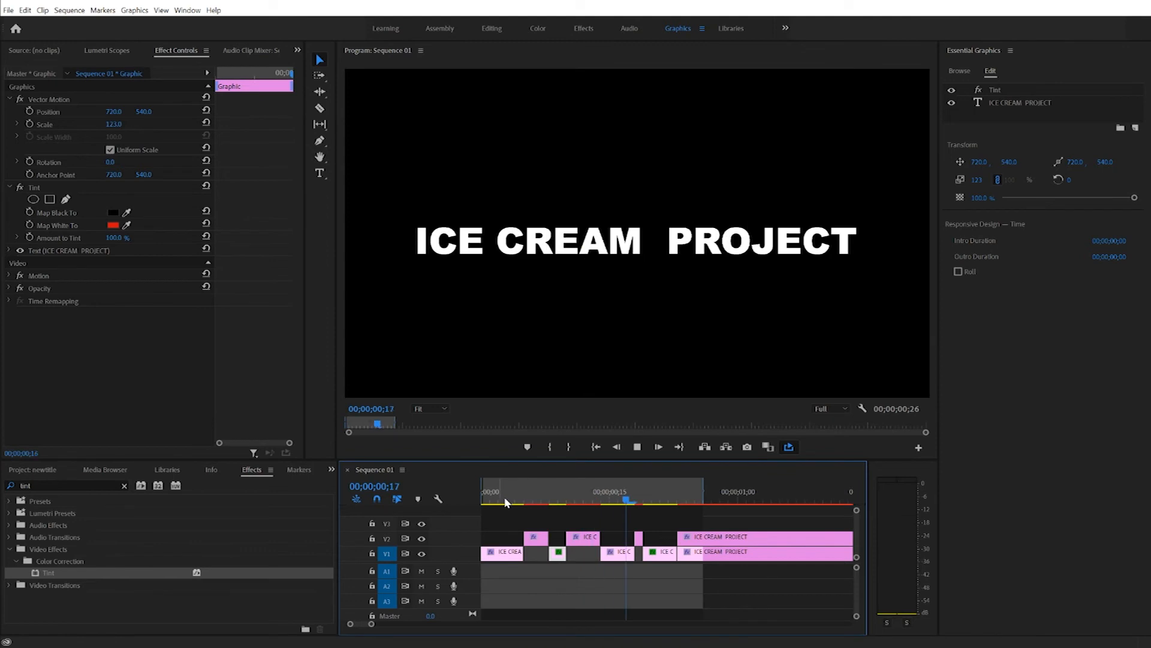
left_click(500, 501)
left_click_drag(499, 499, 573, 499)
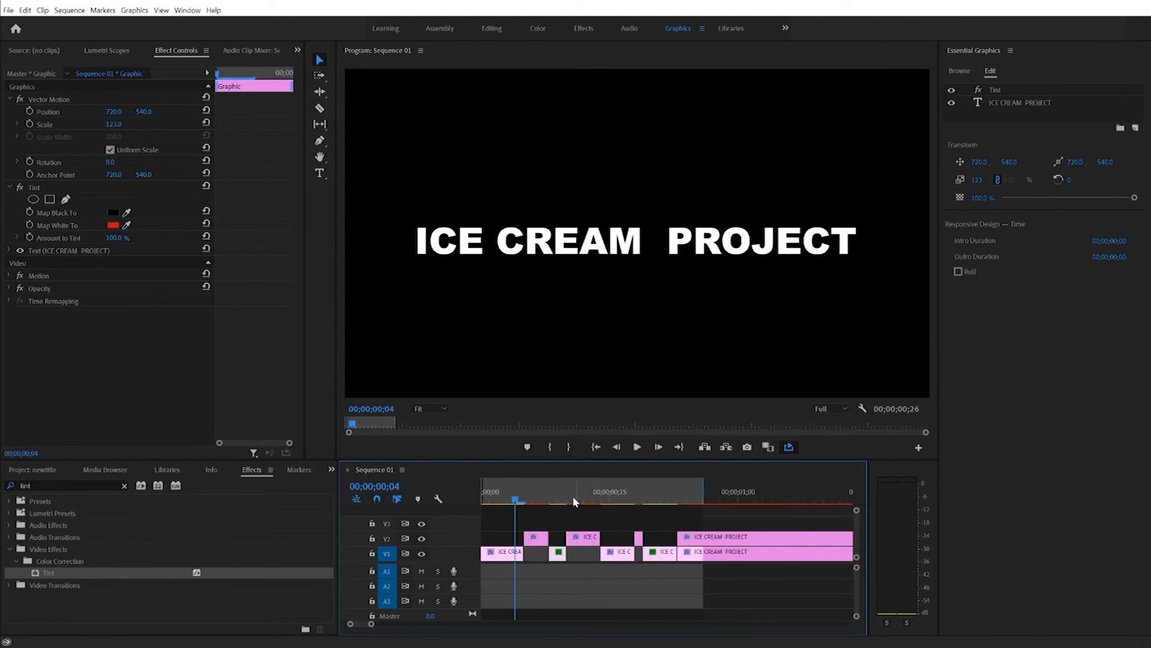
left_click_drag(528, 502, 553, 513)
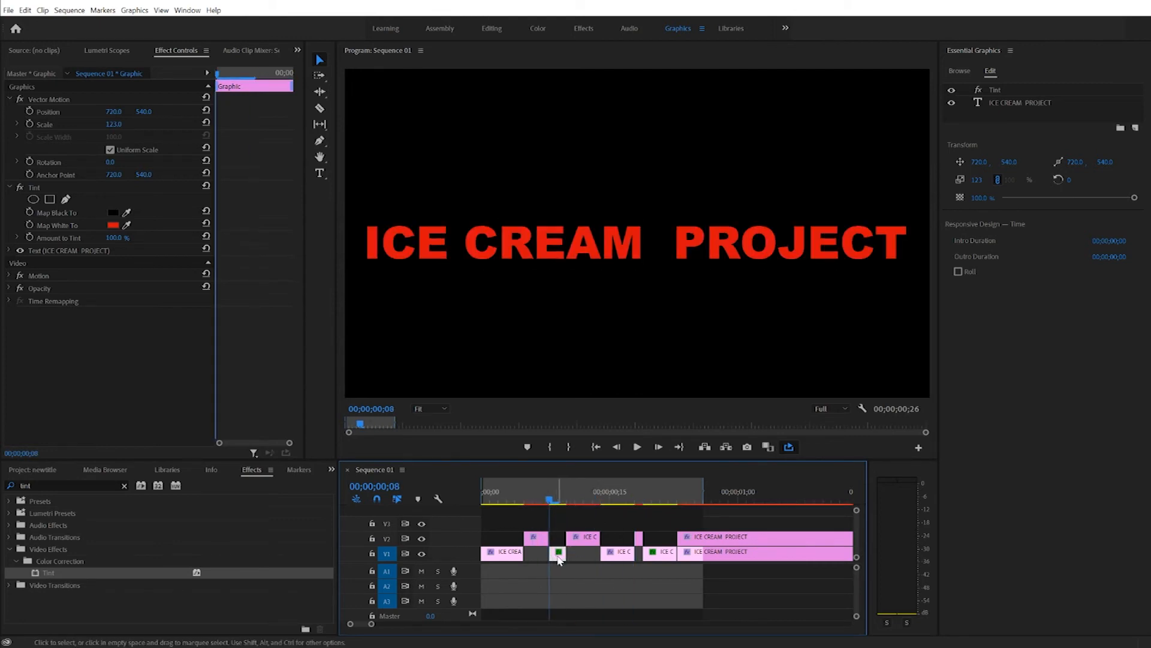
Step: Delete the Tint effect from the V1 title piece at 00;00;00;09
left_click(555, 503)
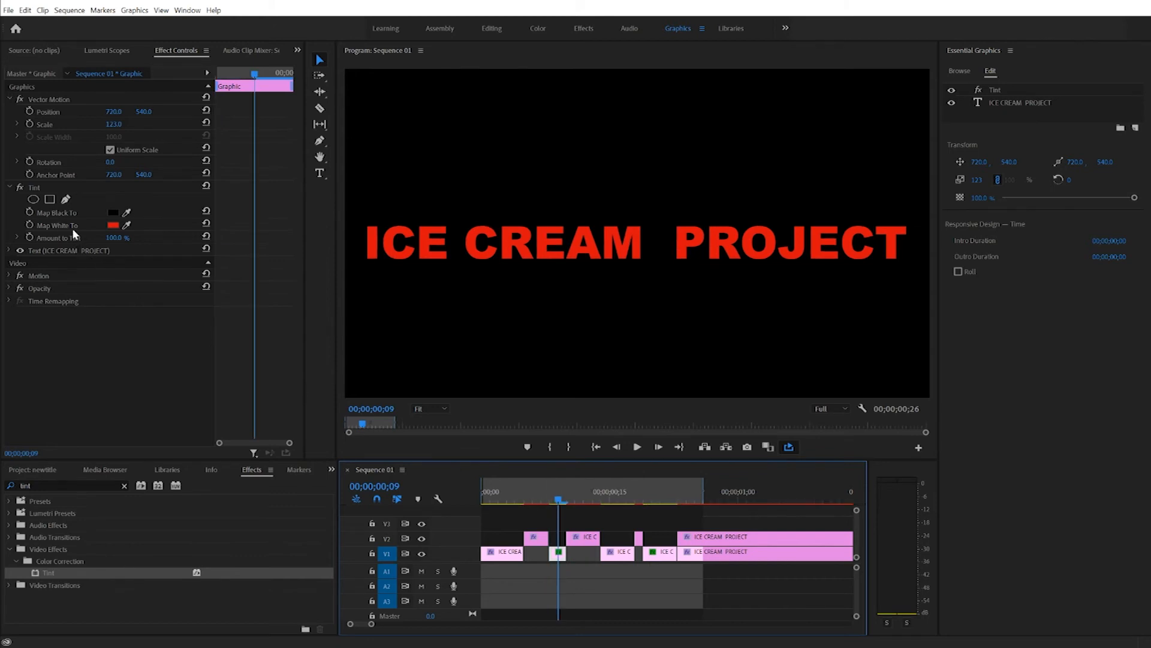
left_click(34, 187)
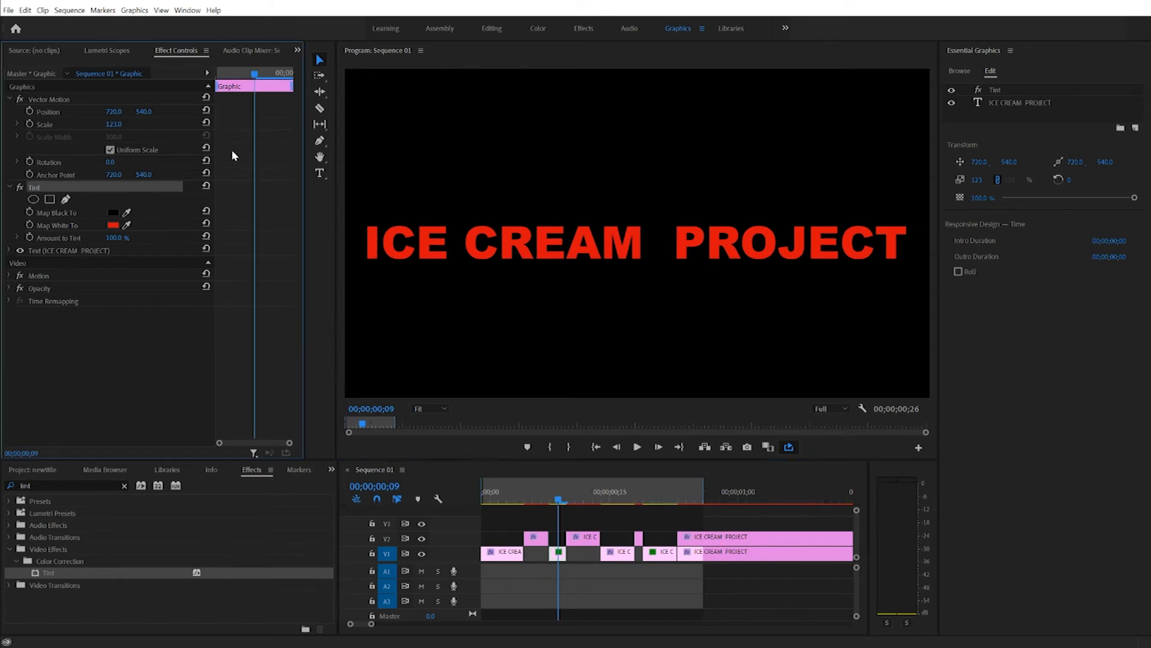
key("Delete")
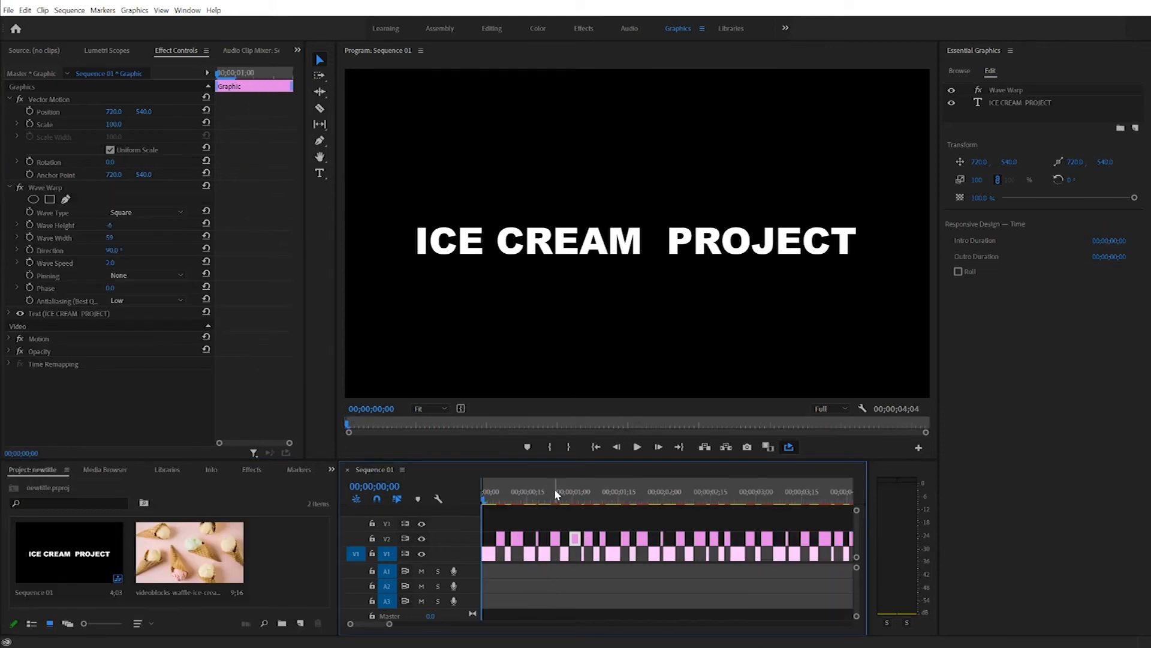
Step: Play the fully cut glitch title twice from the start to review the alternating pieces
key("space")
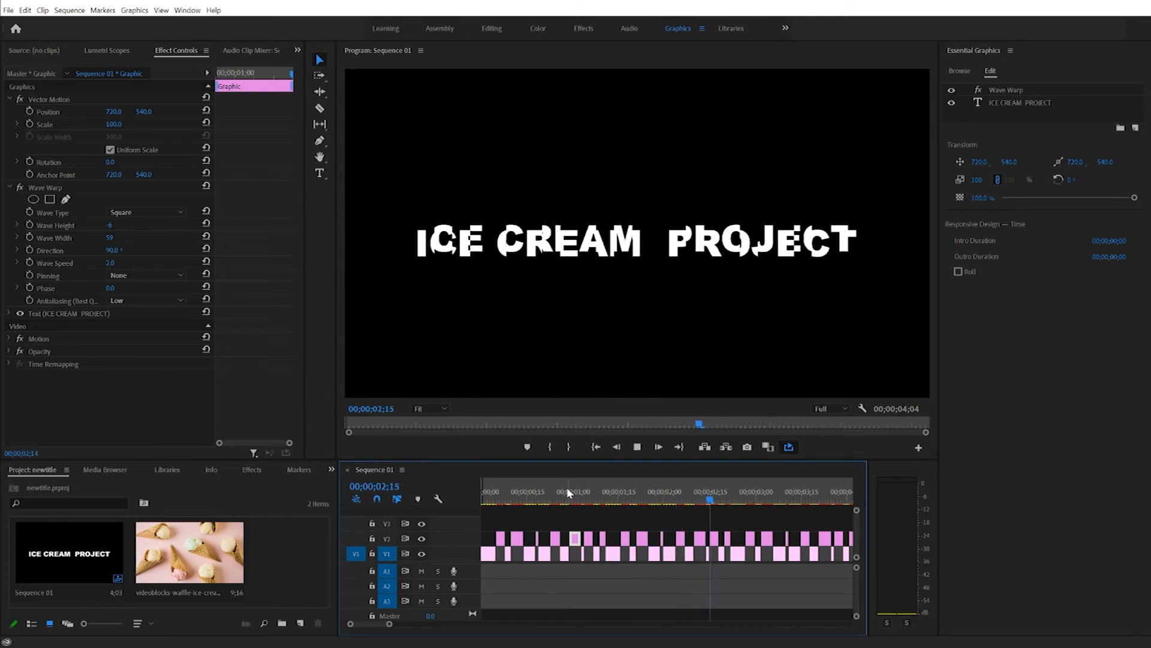
key("space")
left_click_drag(759, 499, 488, 497)
key("space")
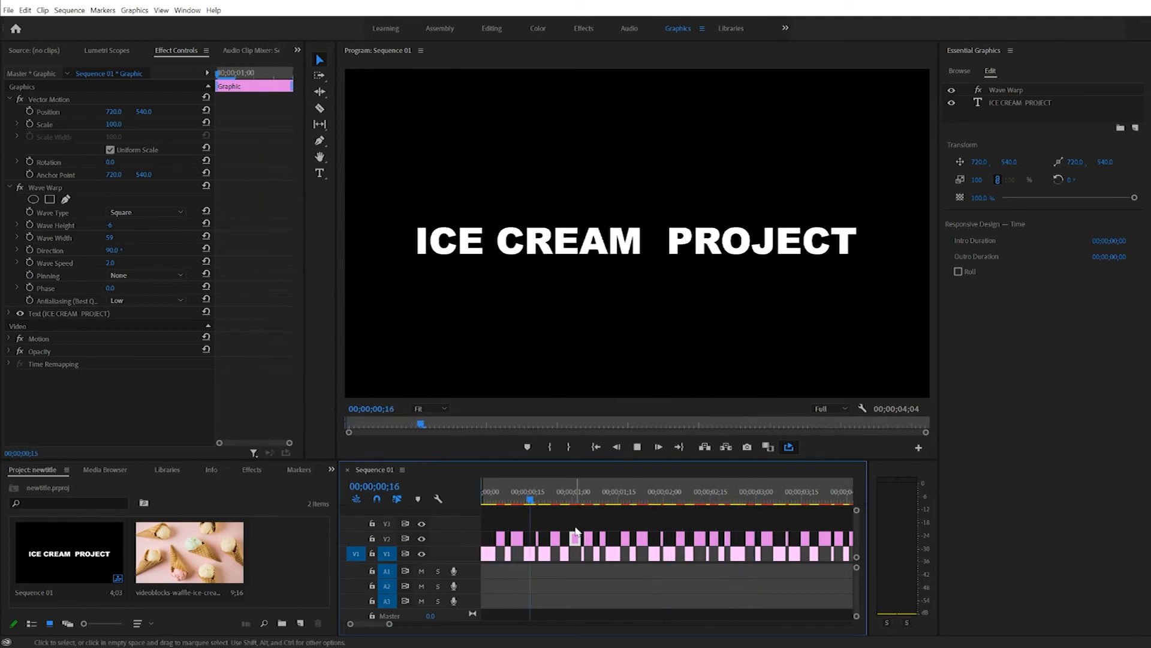
key("space")
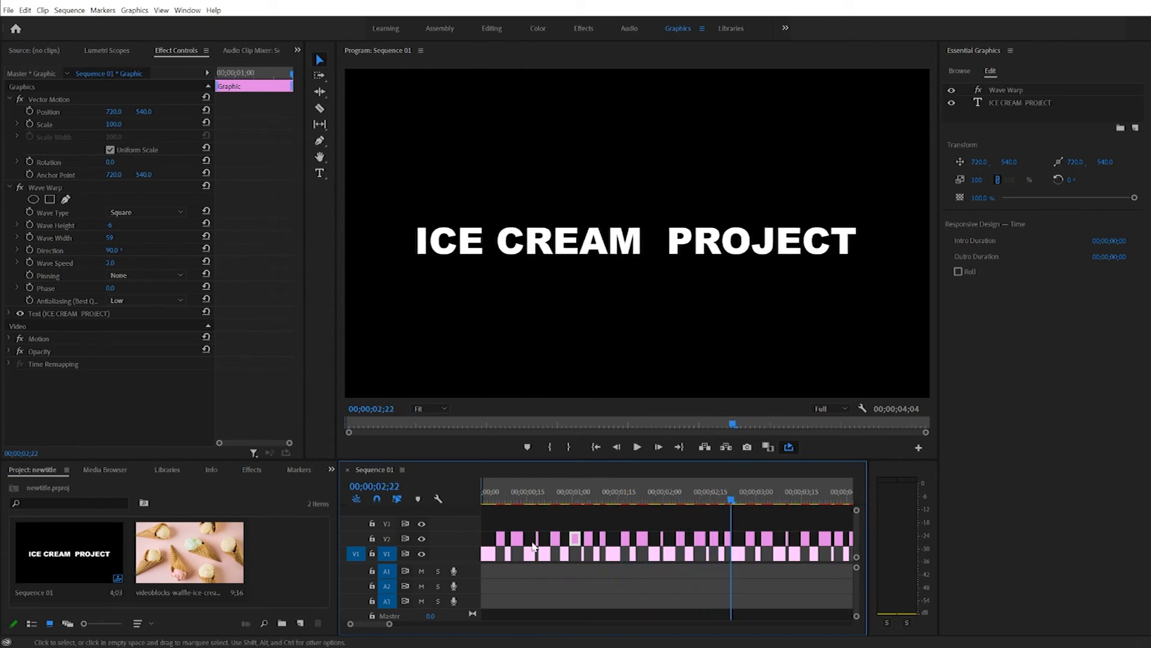
Step: Nest all the title pieces on V1 and V2 into one sequence named "title seq"
left_click(489, 539)
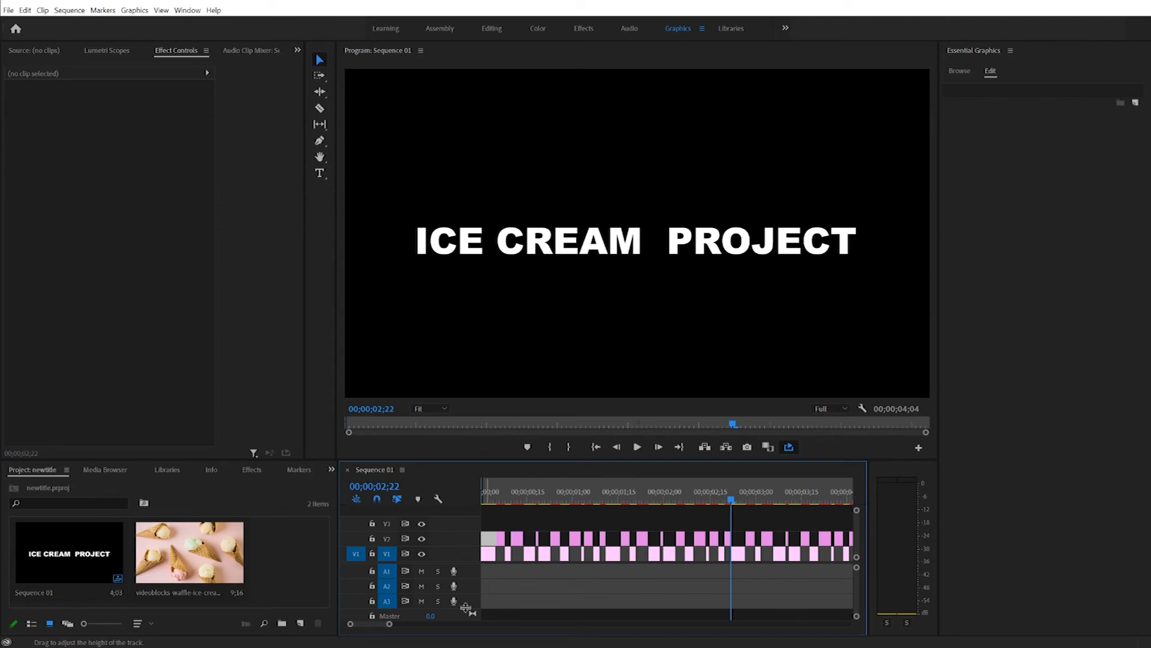
left_click_drag(391, 625, 406, 624)
left_click_drag(702, 561, 516, 535)
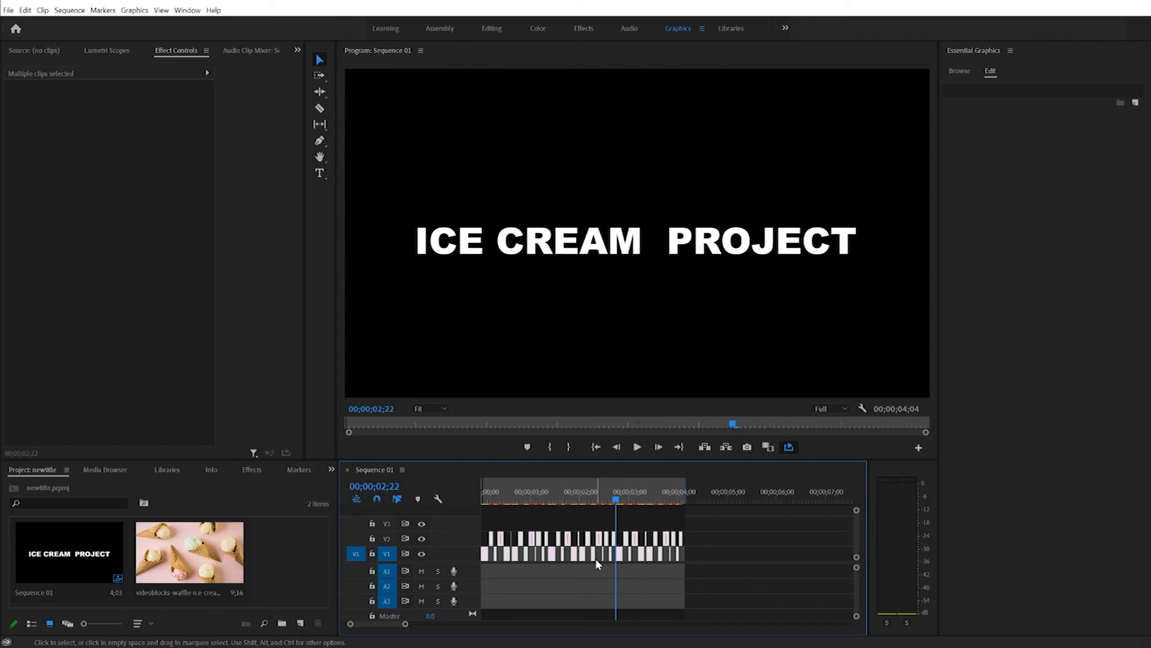
right_click(486, 552)
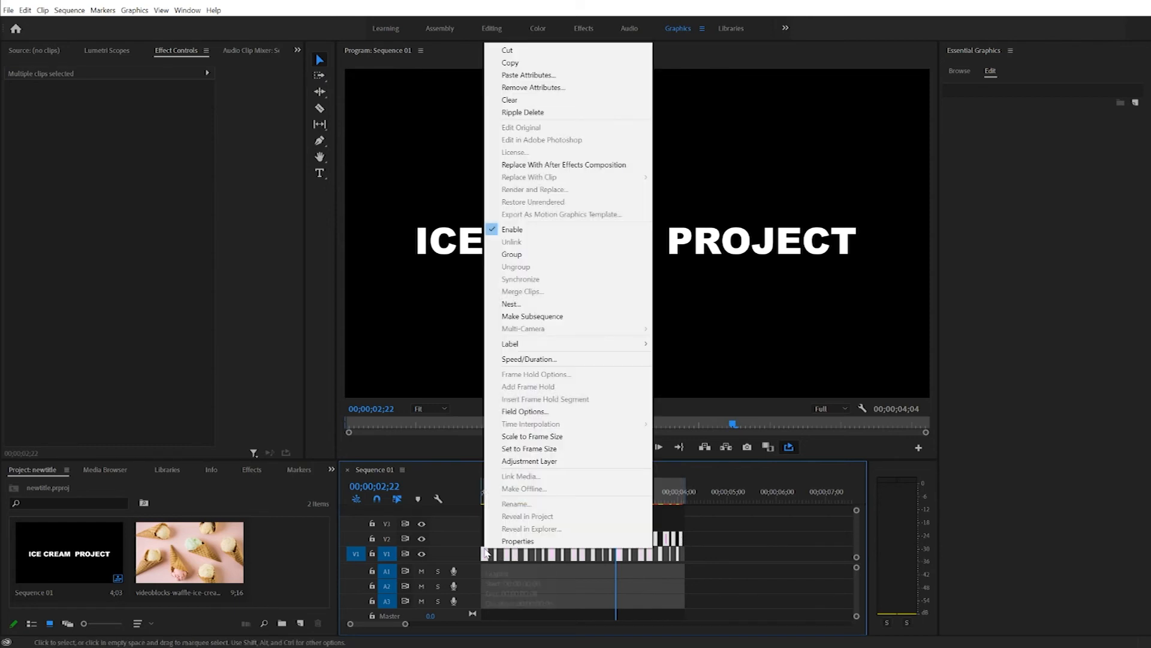
left_click(515, 304)
type("title seq")
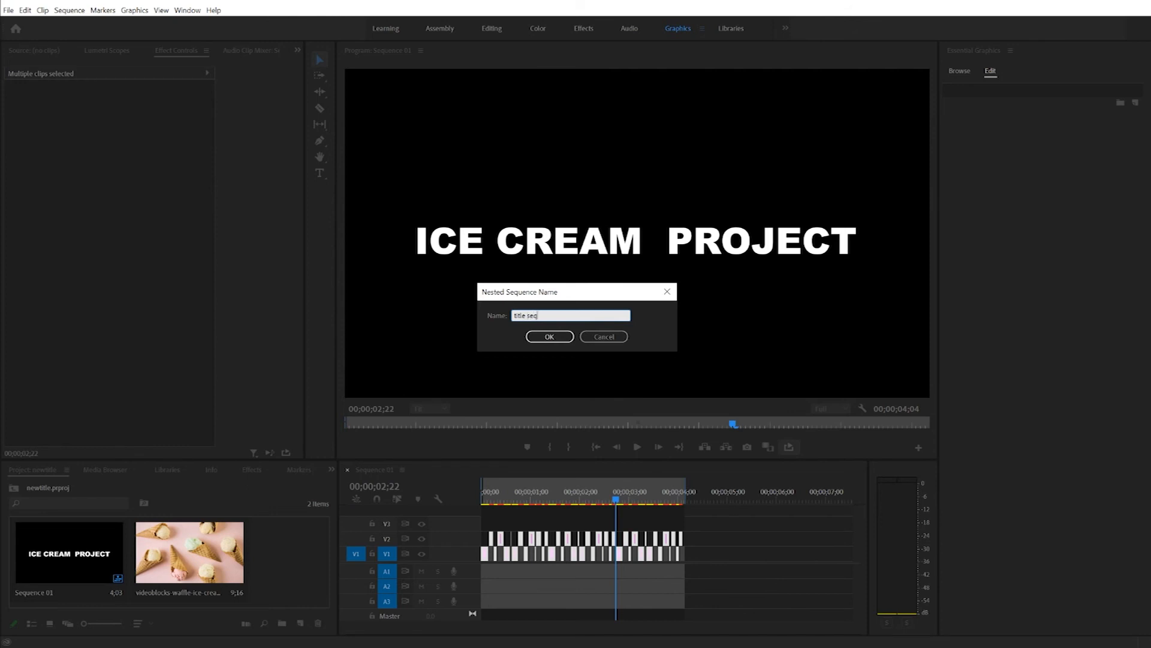
key("Return")
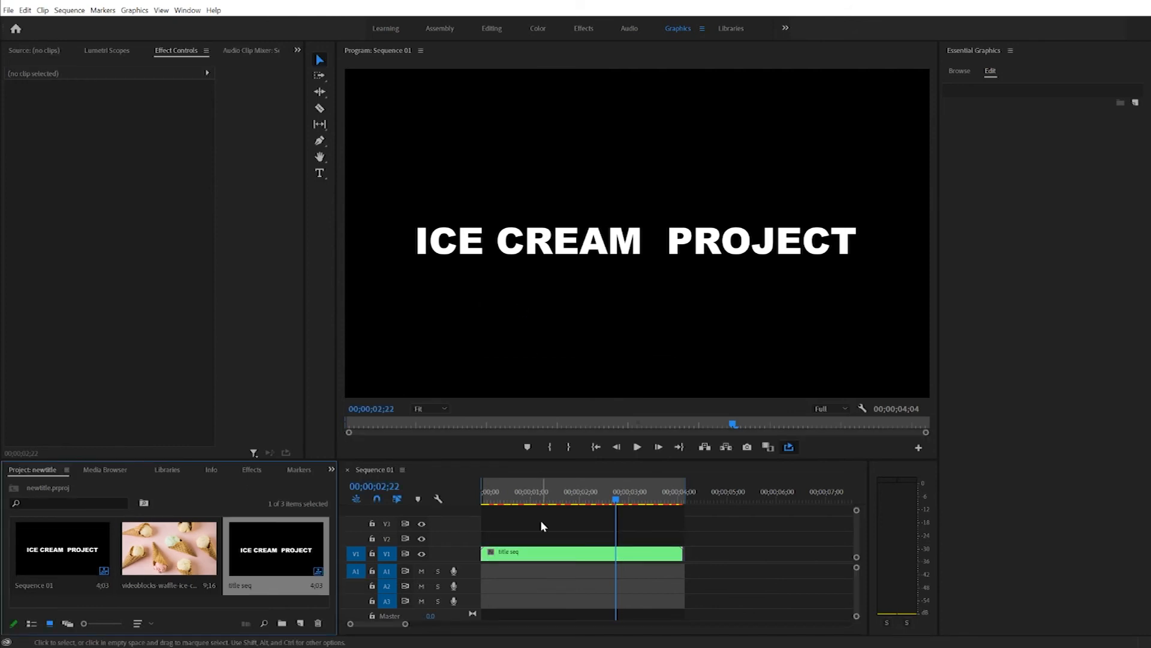
Step: Move title seq to V2, place the waffle ice cream video beneath it on V1 from the start, and play
left_click_drag(533, 555, 528, 543)
left_click_drag(145, 565, 487, 561)
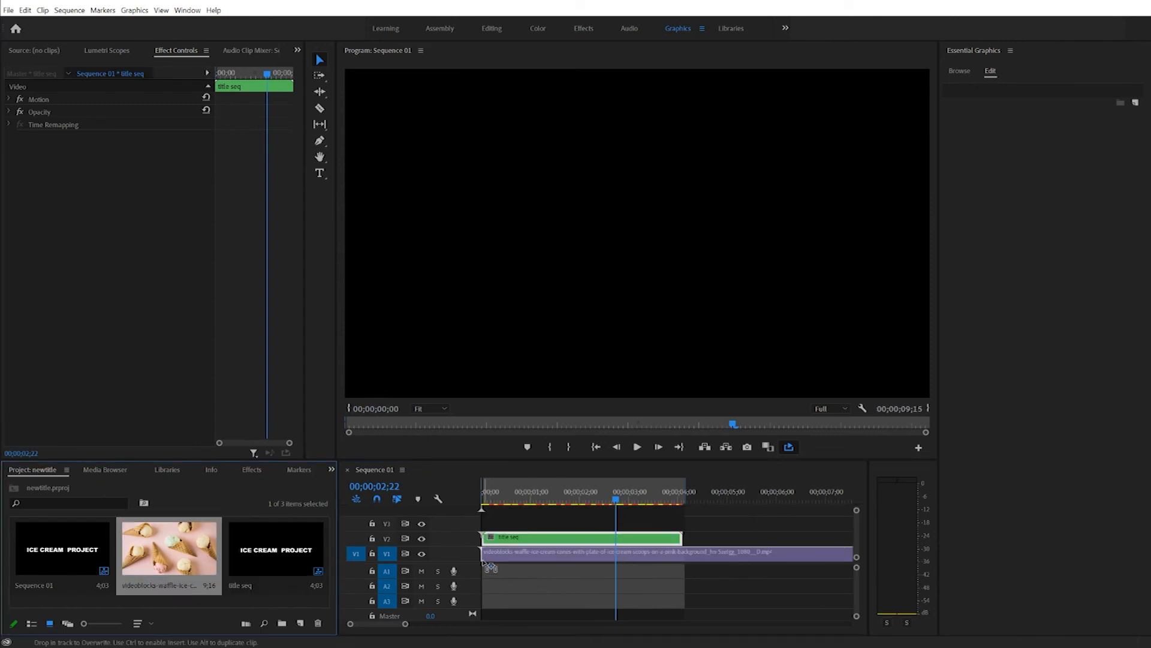
left_click(487, 499)
key("space")
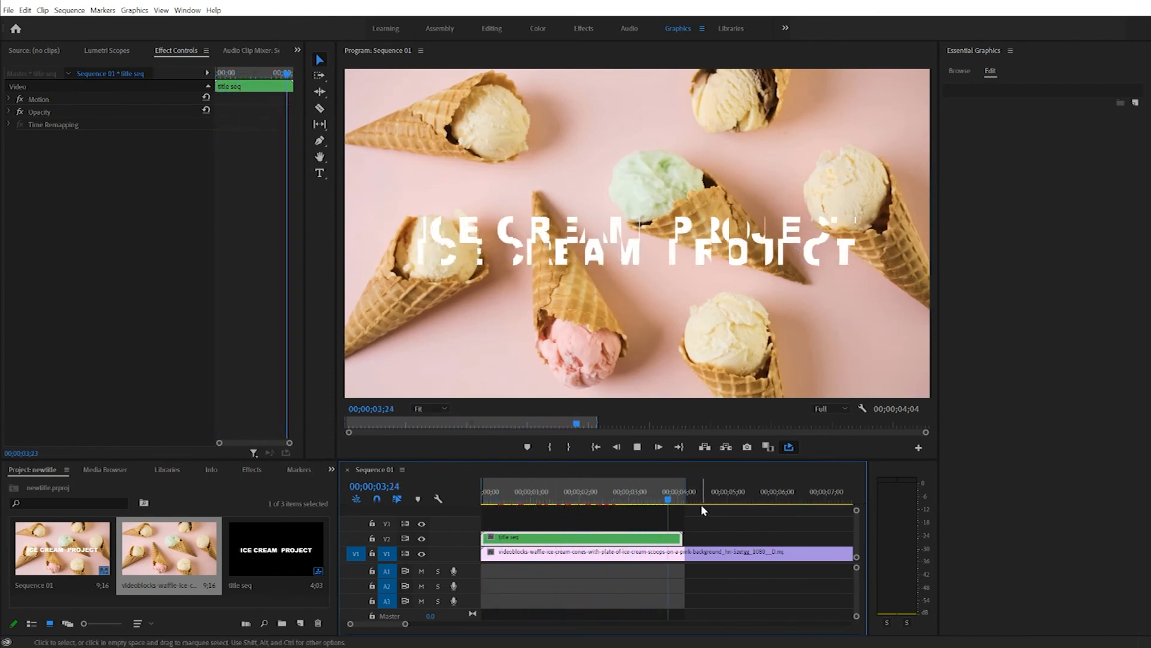
Step: Cut the ice cream video at the end of title seq, 00;00;04;03, and delete the remainder
left_click_drag(683, 499, 682, 499)
left_click(702, 552)
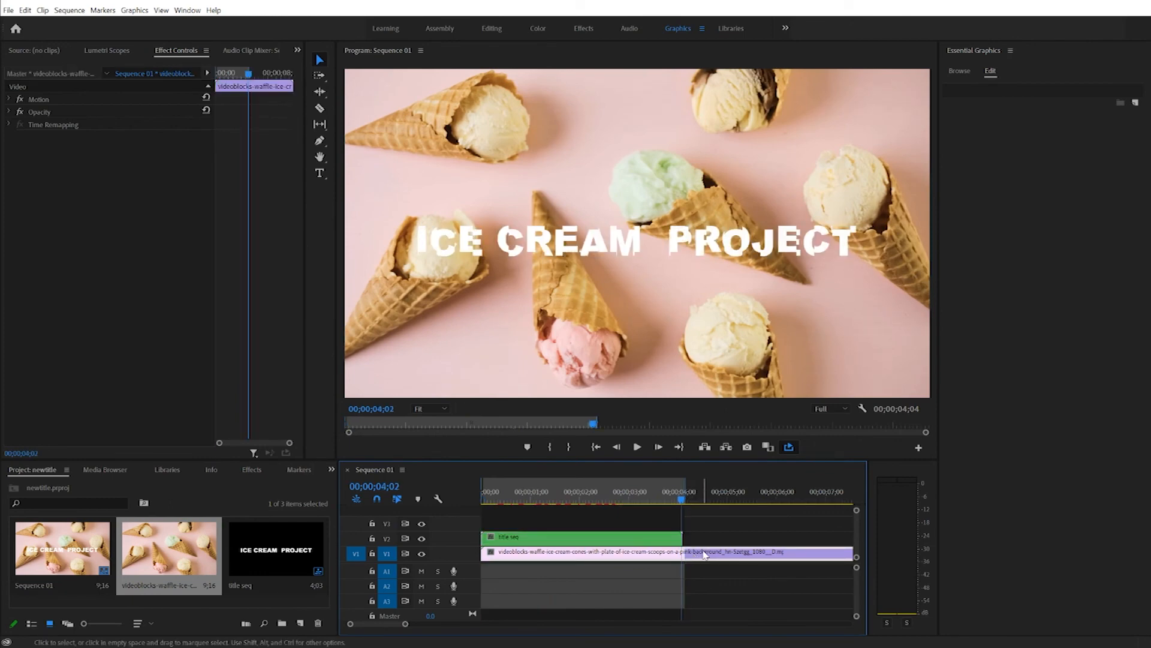
key("Right")
key("ctrl+k")
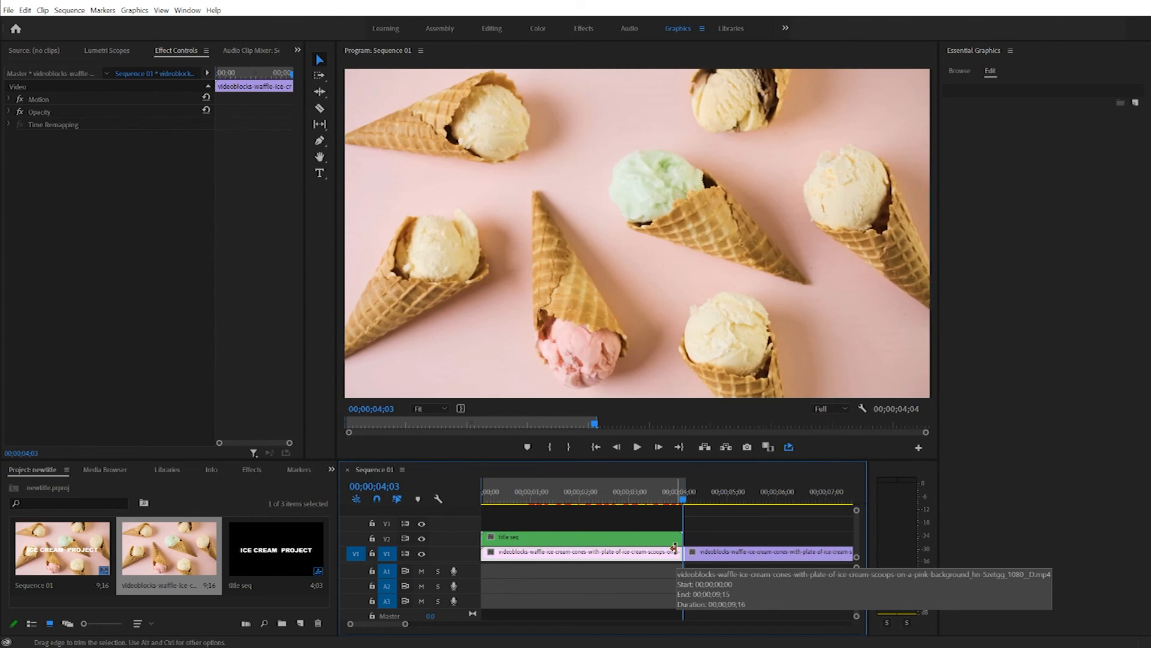
left_click(701, 552)
key("Delete")
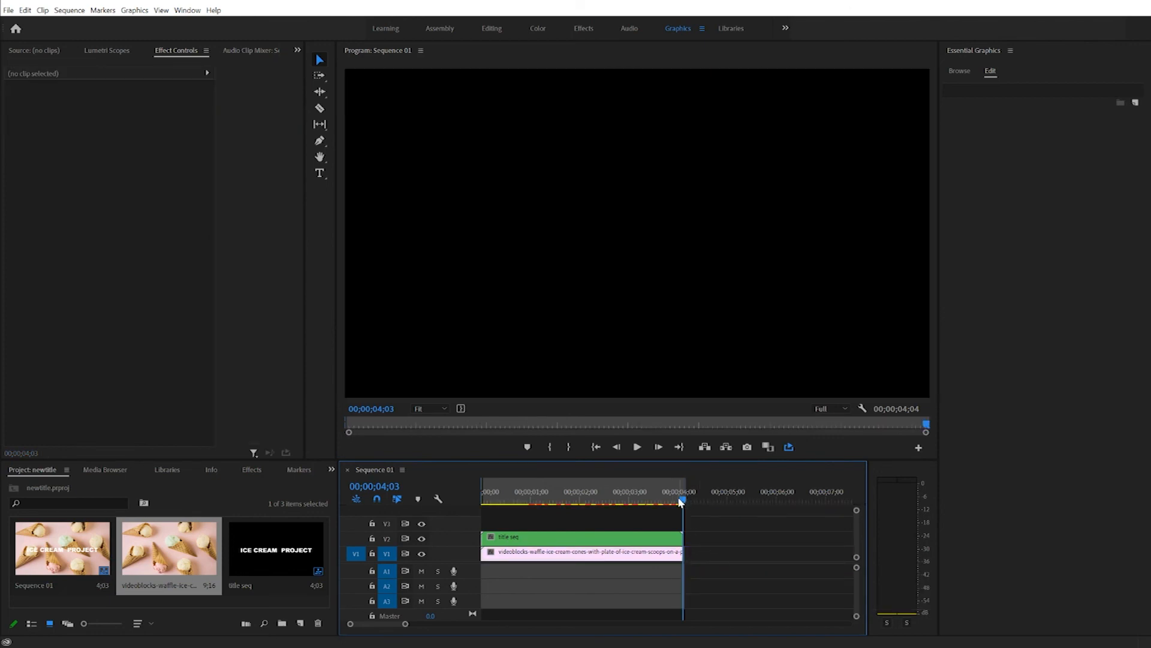
Step: Play the title over the ice cream video from the start and move the playhead to 00;00;01;21
left_click_drag(682, 502, 480, 499)
key("space")
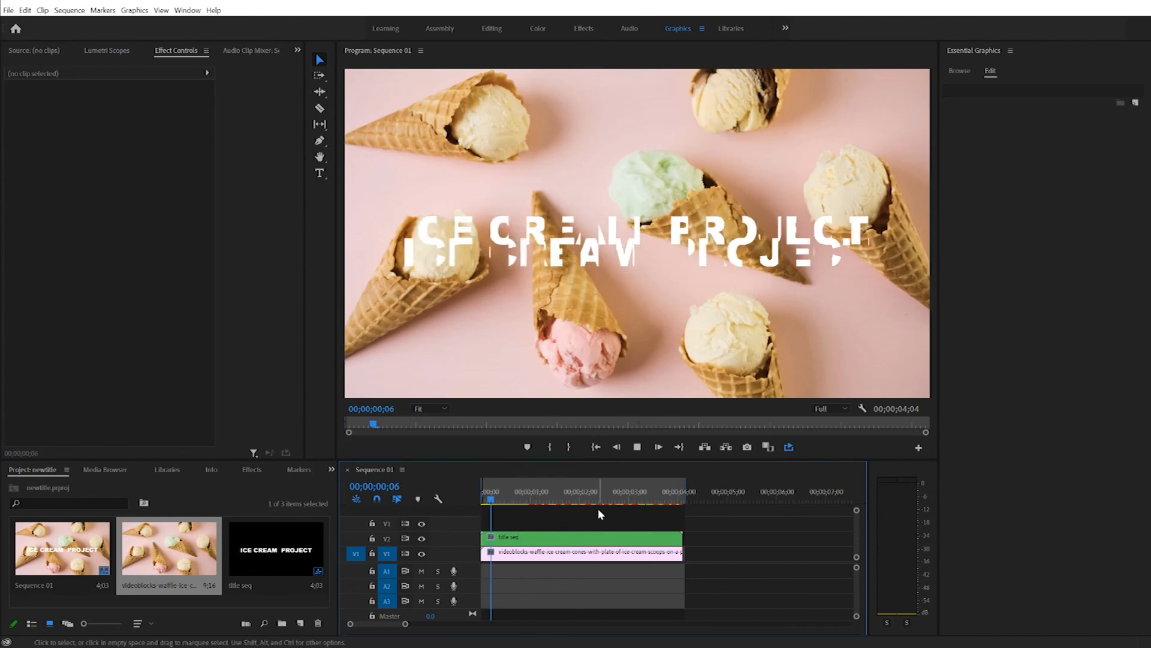
key("space")
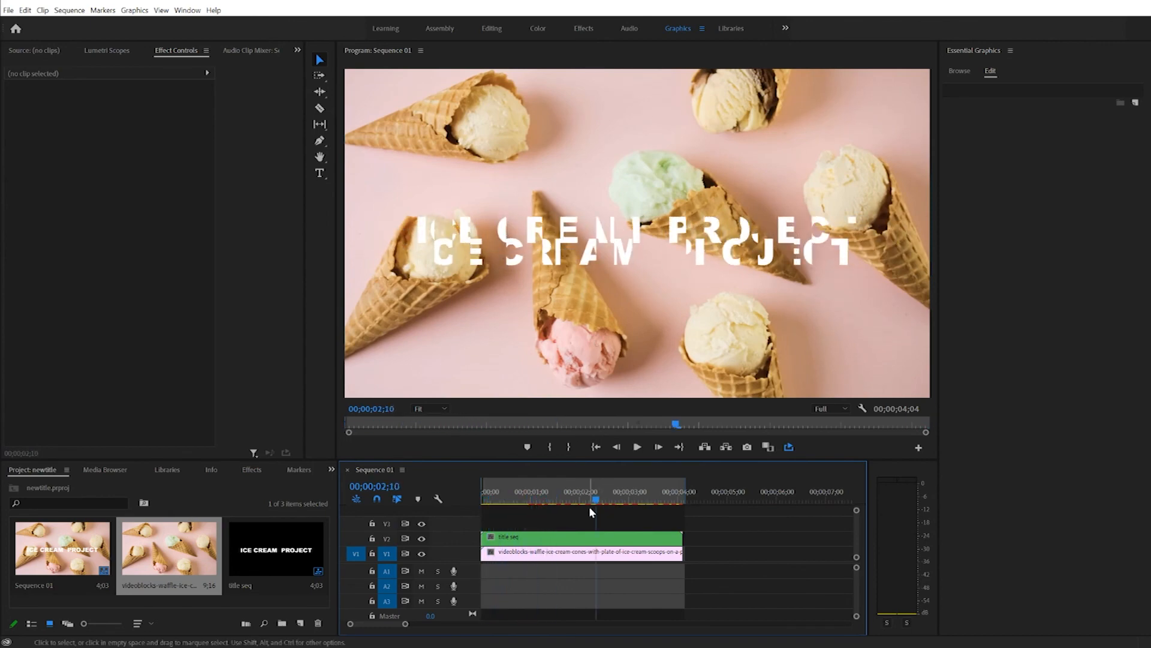
left_click_drag(596, 500, 565, 501)
Step: Find the Track Matte Key effect and apply it to the ice cream video on V1
left_click(526, 553)
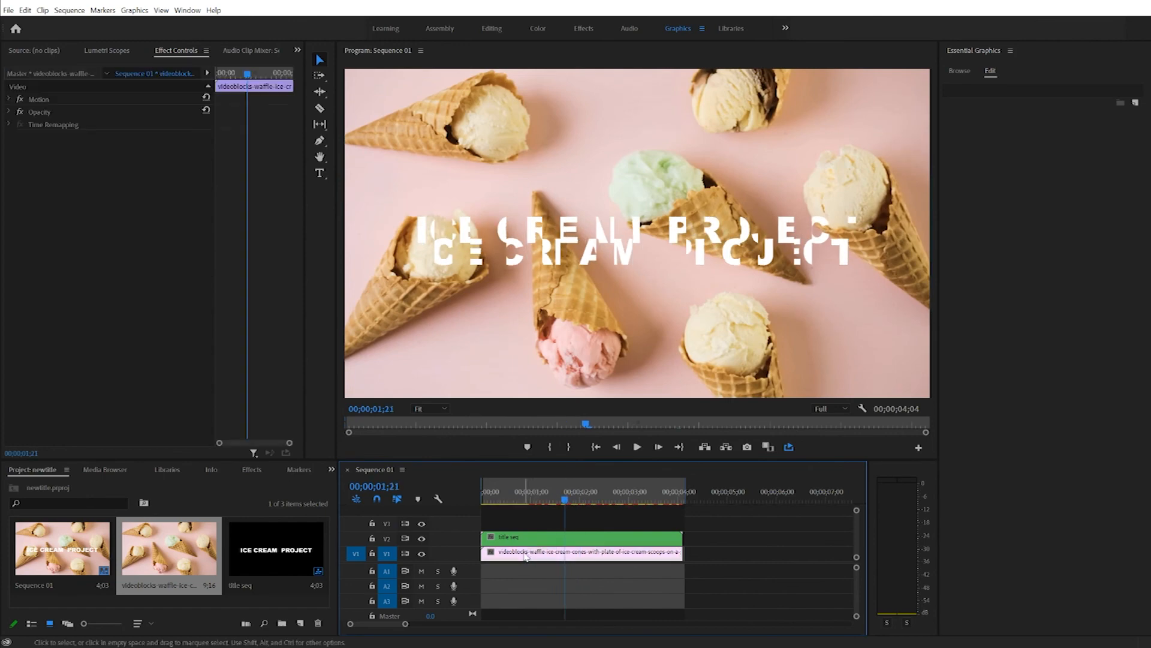
left_click(332, 469)
left_click(346, 536)
left_click(60, 484)
type("track")
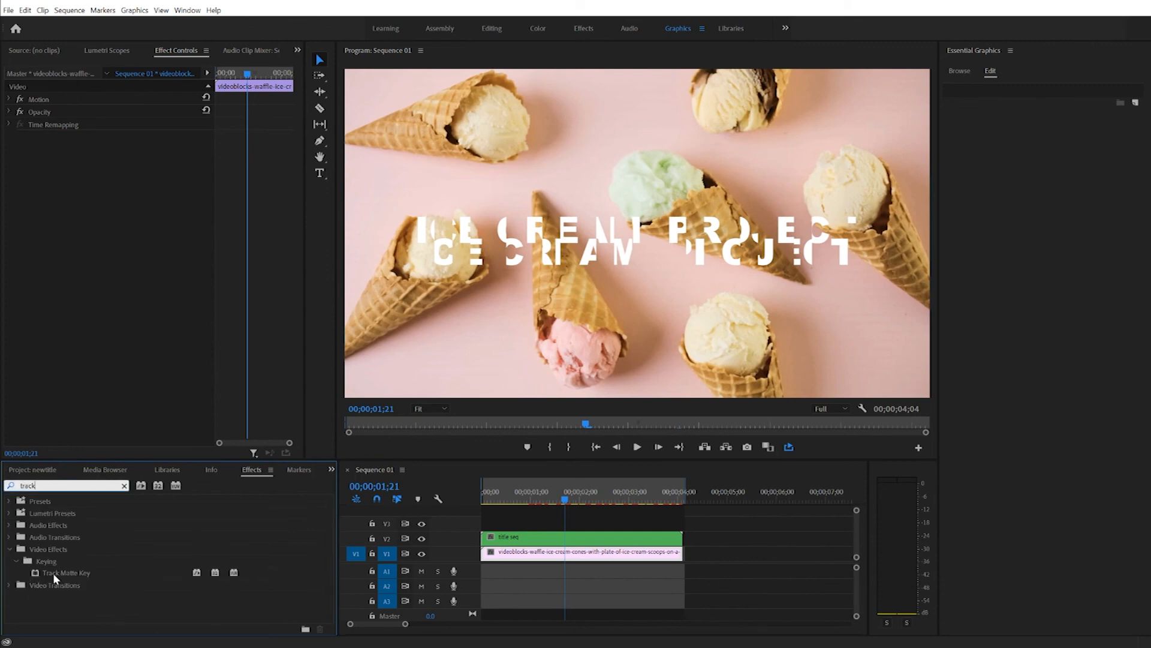
left_click_drag(66, 573, 576, 552)
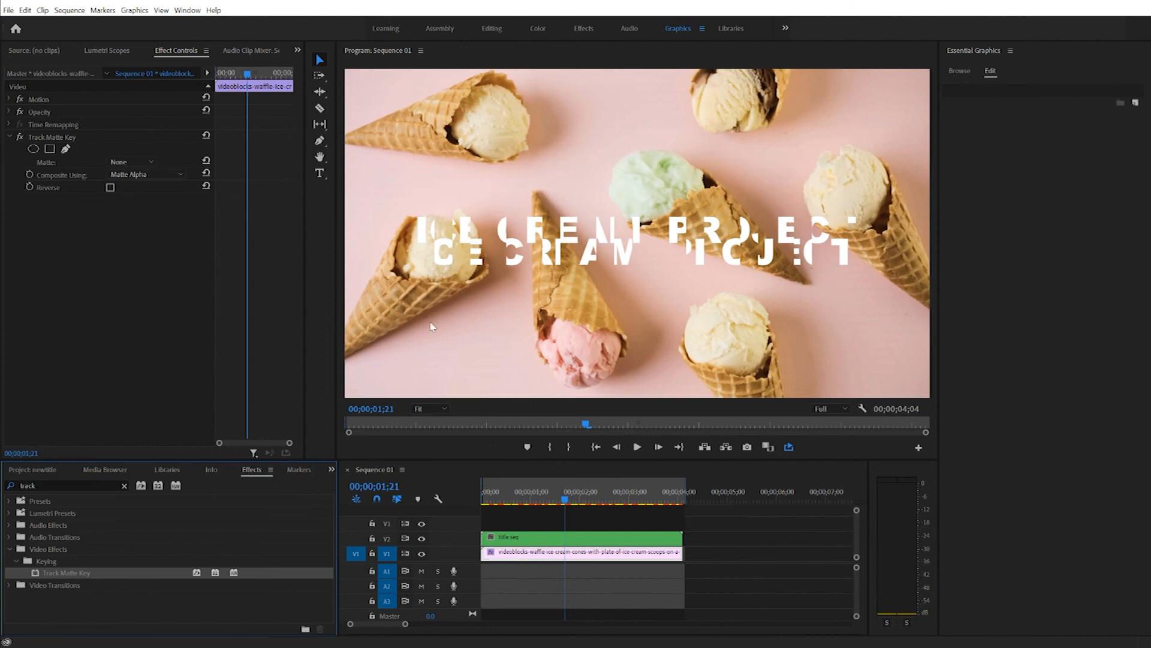
Step: Set the ice cream video's Track Matte Key matte to Video 2 and play from the start
left_click(518, 543)
left_click(524, 554)
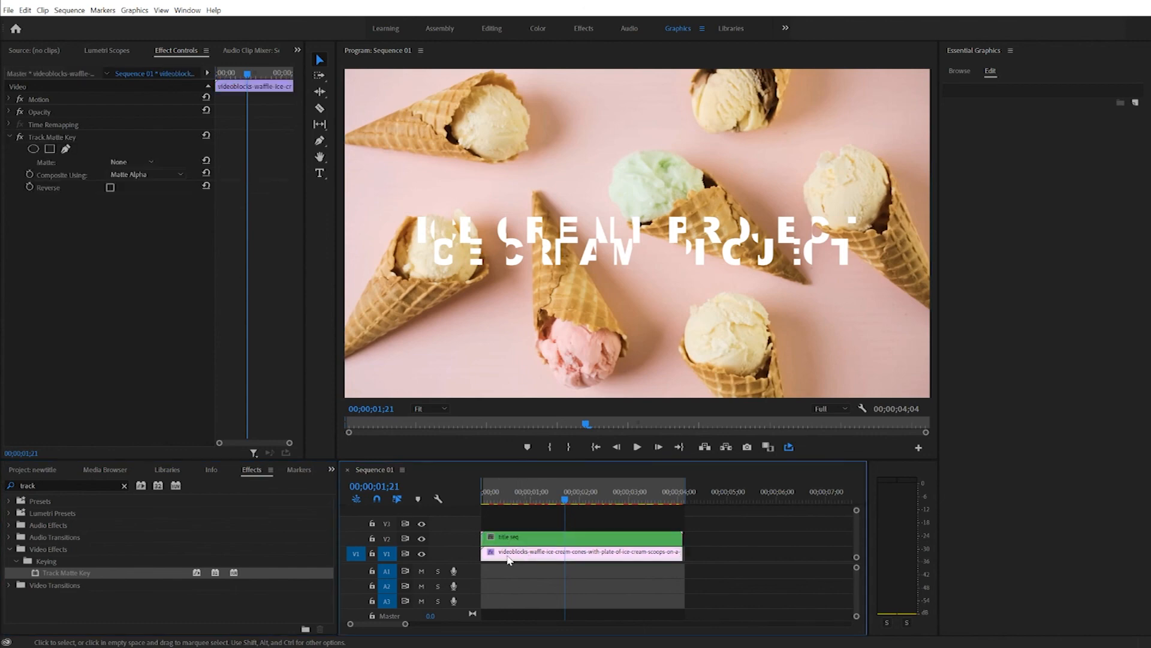
left_click(129, 162)
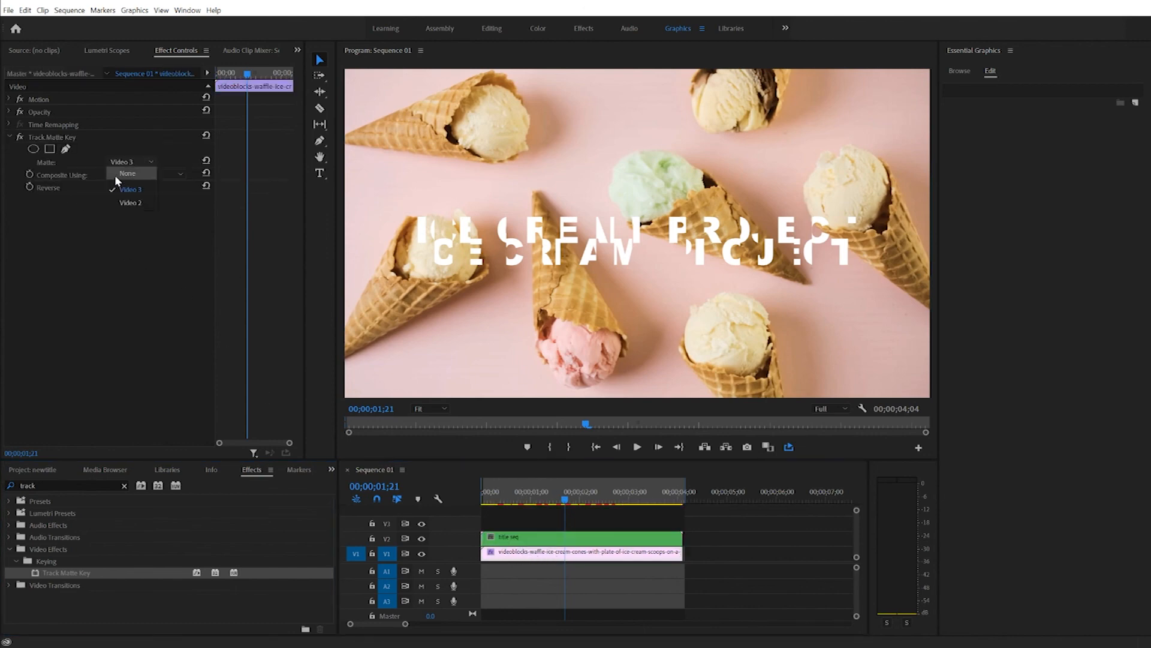
left_click(123, 203)
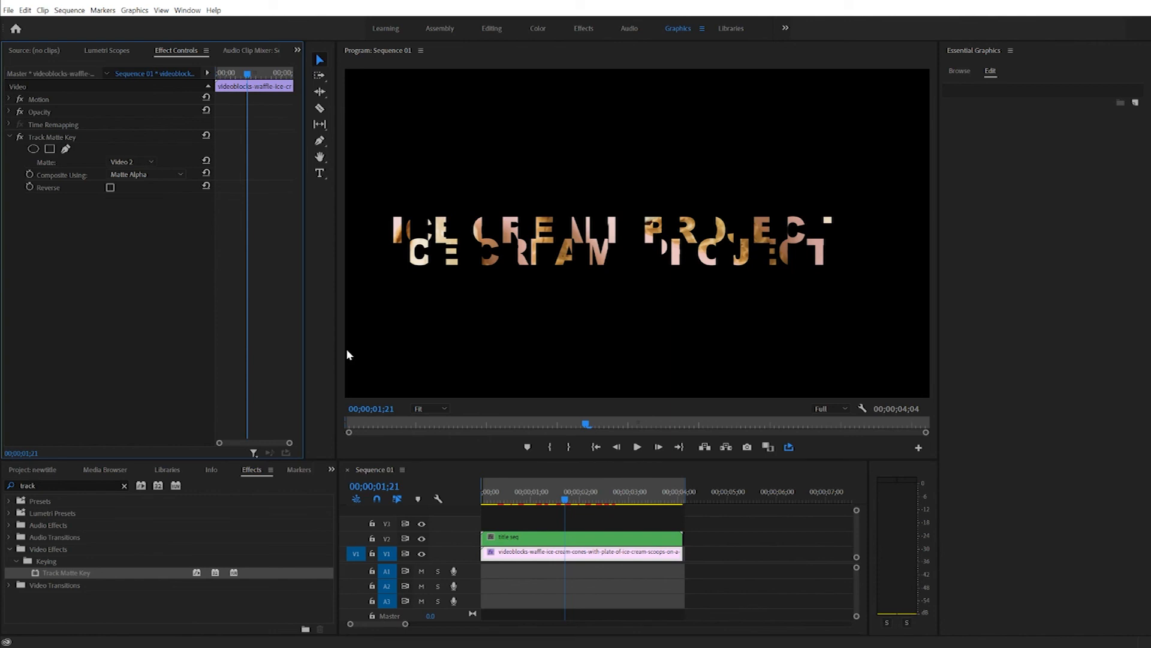
left_click_drag(511, 498, 481, 499)
key("space")
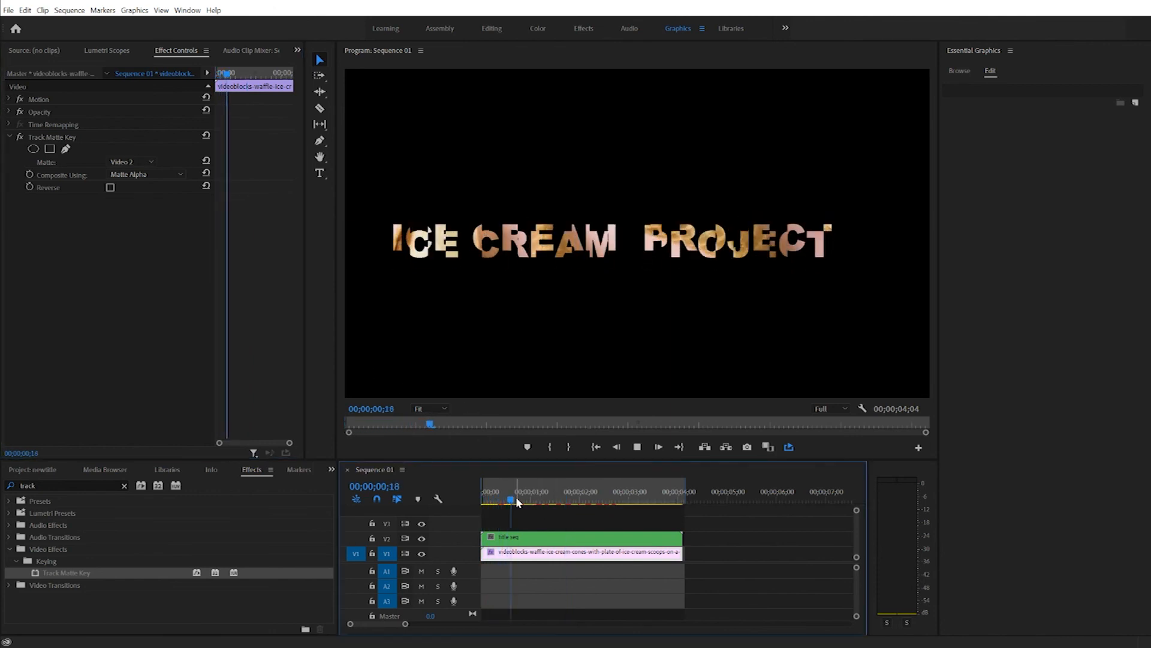
Step: Stop playback and move title seq and the ice cream video up one track, to V3 and V2
key("space")
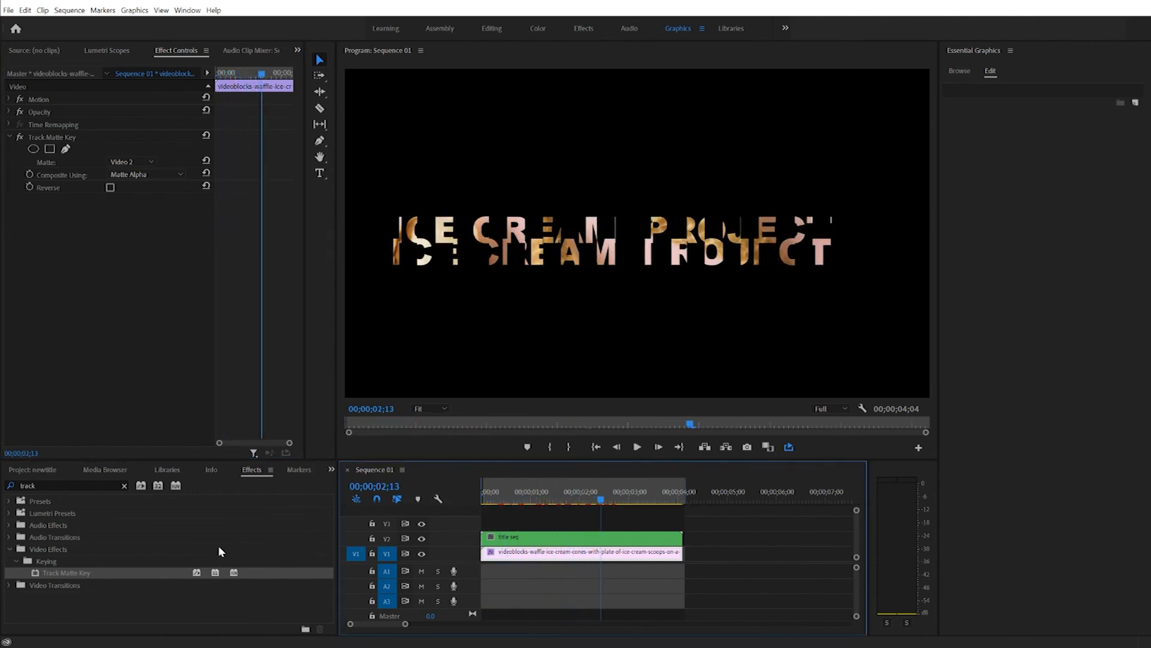
left_click(515, 544, "shift")
left_click_drag(514, 544, 516, 535)
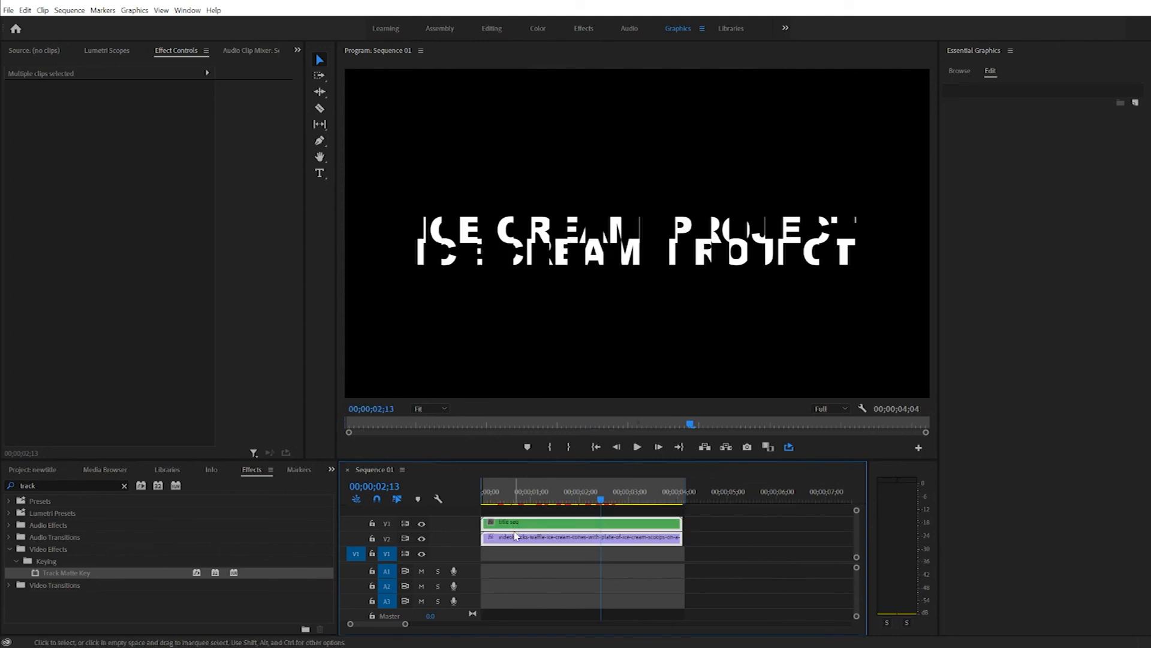
Step: Set the Track Matte Key matte of the ice cream video on V2 to Video 3
left_click(511, 540)
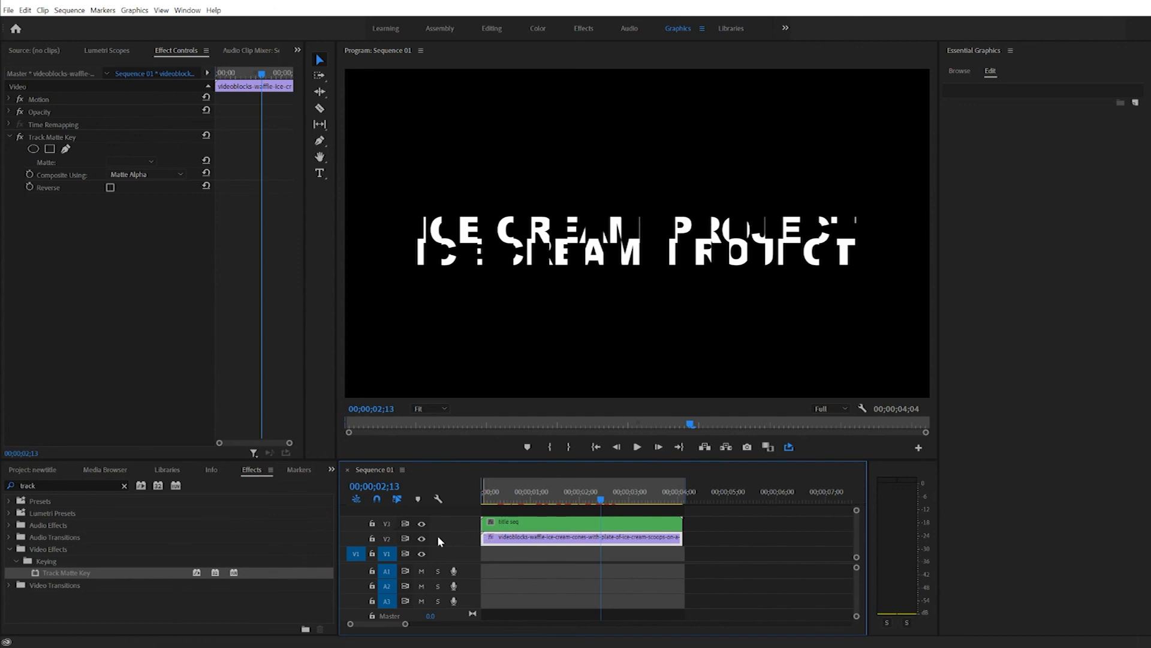
left_click(119, 163)
left_click(131, 190)
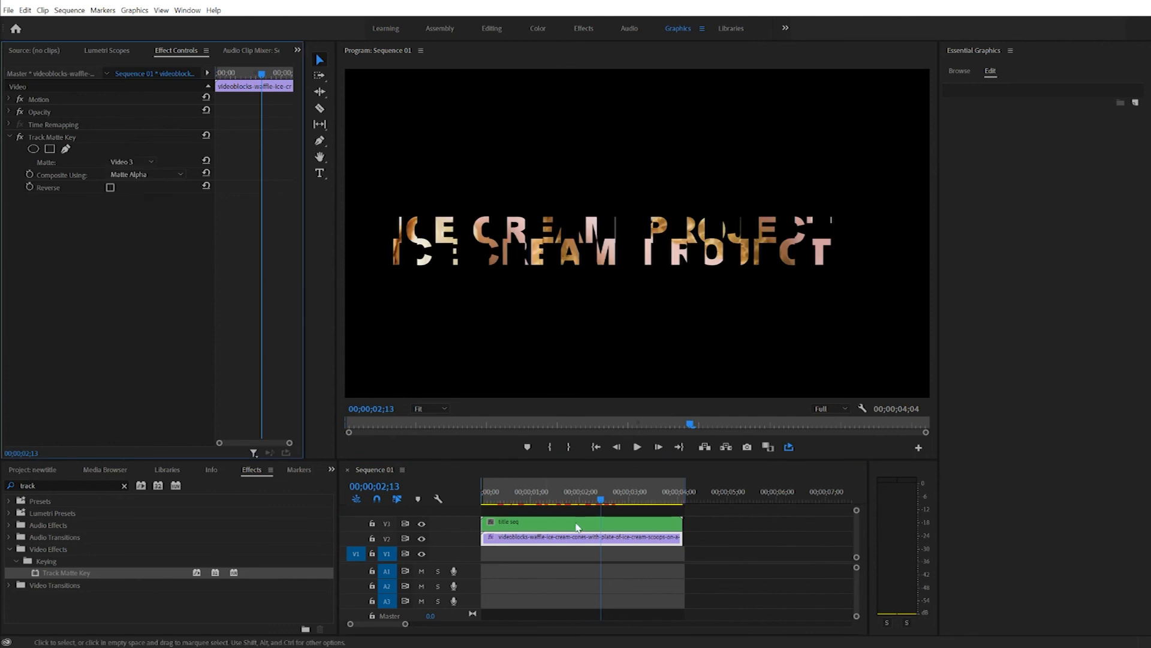
Step: Play the ice cream-filled title from the start, then return the playhead to 00;00;00;00
left_click_drag(600, 498, 446, 489)
key("space")
left_click(525, 499)
left_click_drag(525, 499, 451, 499)
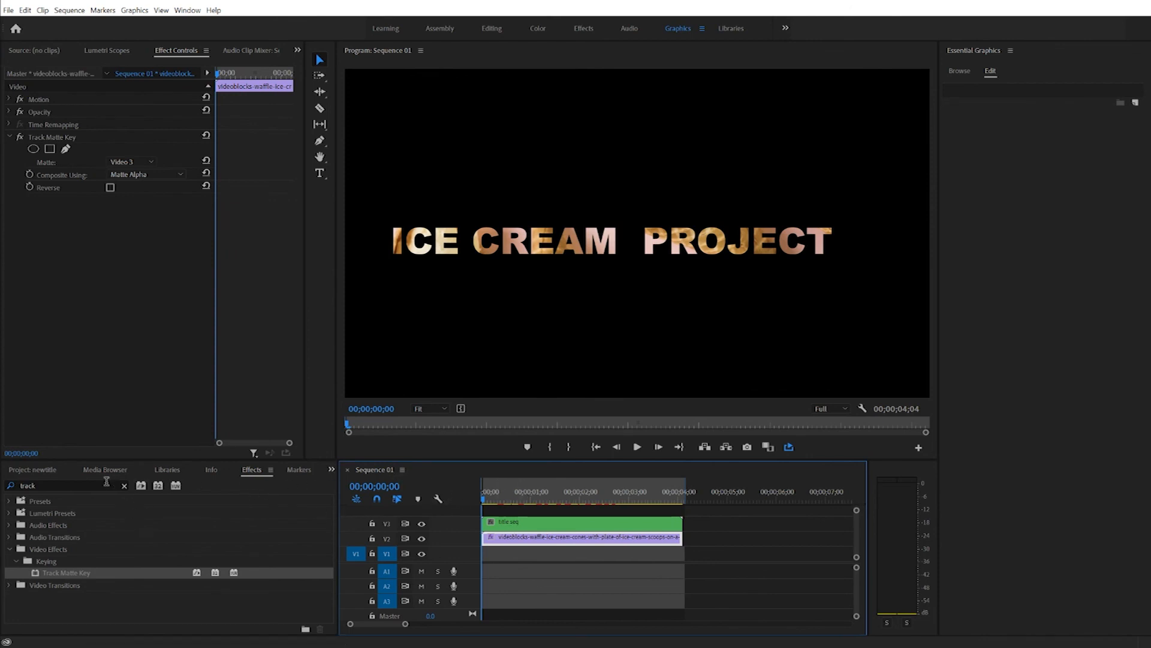
Step: Search the effects for "disp" and apply Turbulent Displace to the ice cream video on V2
left_click(74, 488)
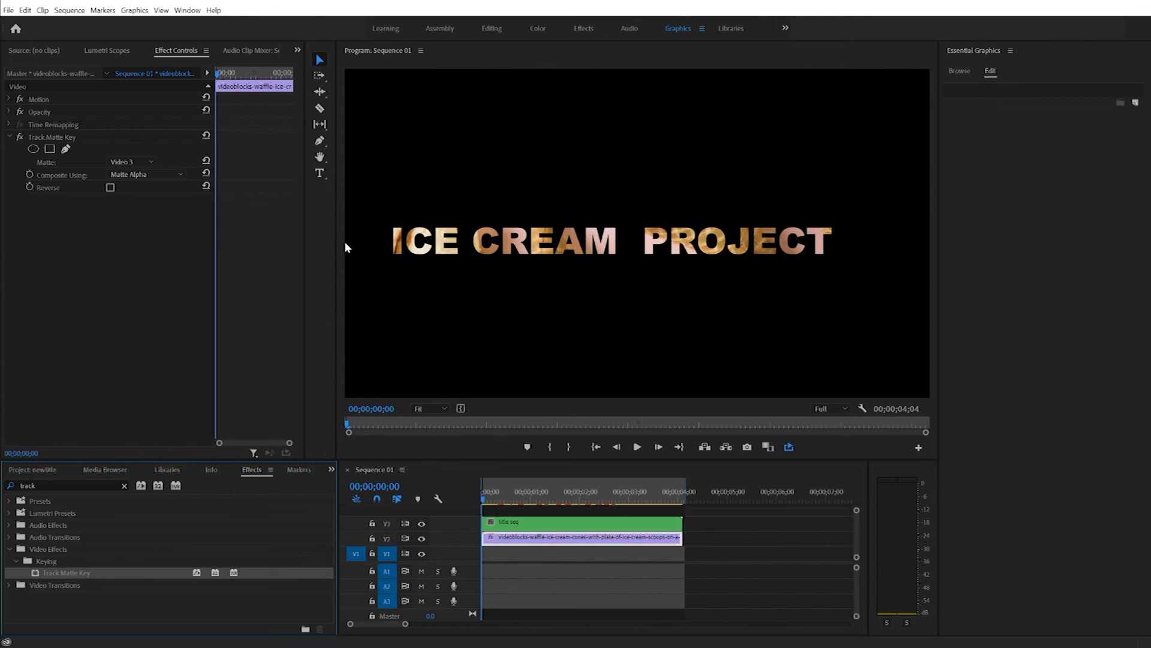
left_click_drag(42, 489, 2, 474)
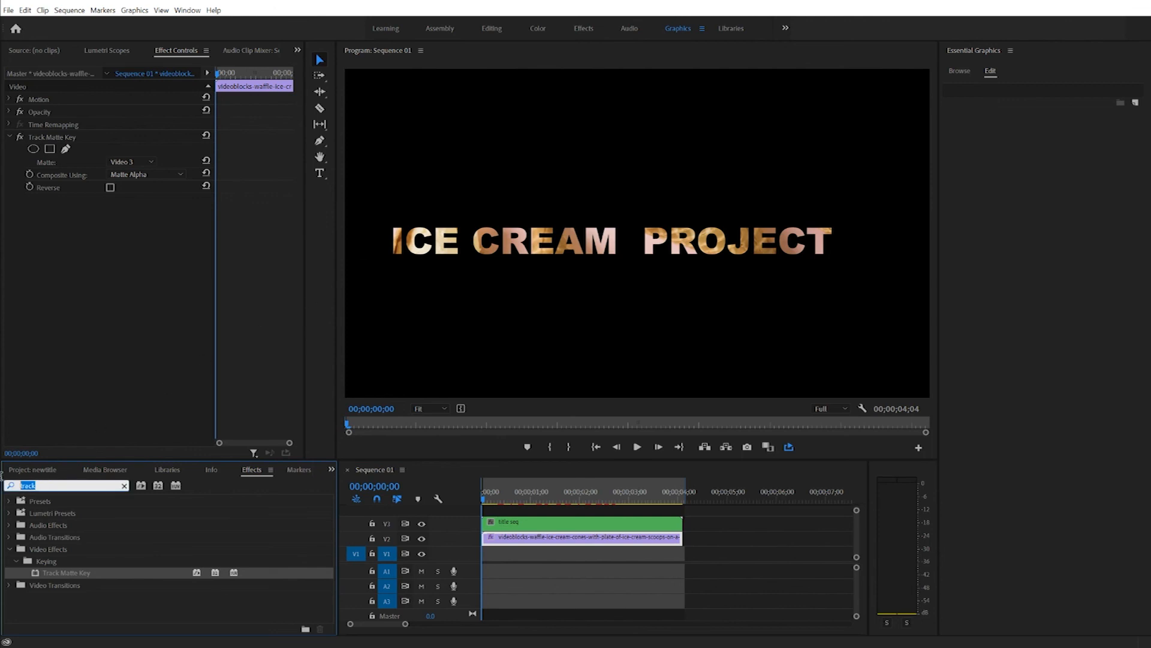
type("disp")
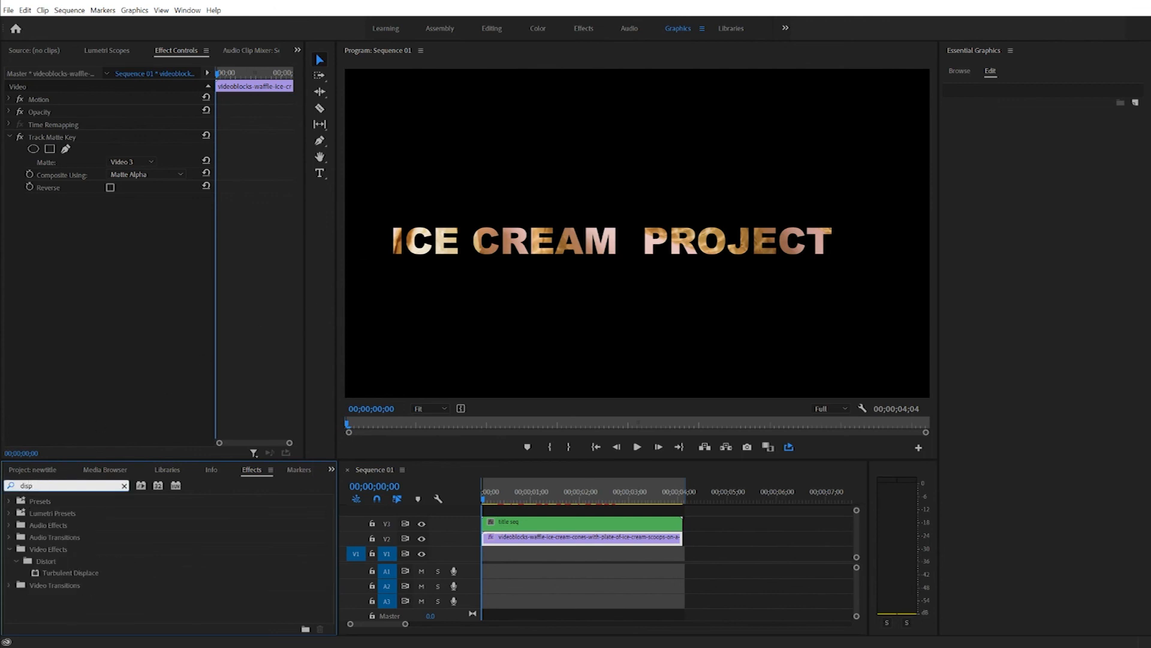
left_click_drag(68, 577, 515, 542)
Step: Set the Turbulent Displace Amount on the ice cream video to 0 and play the sequence from the start
left_click(112, 237)
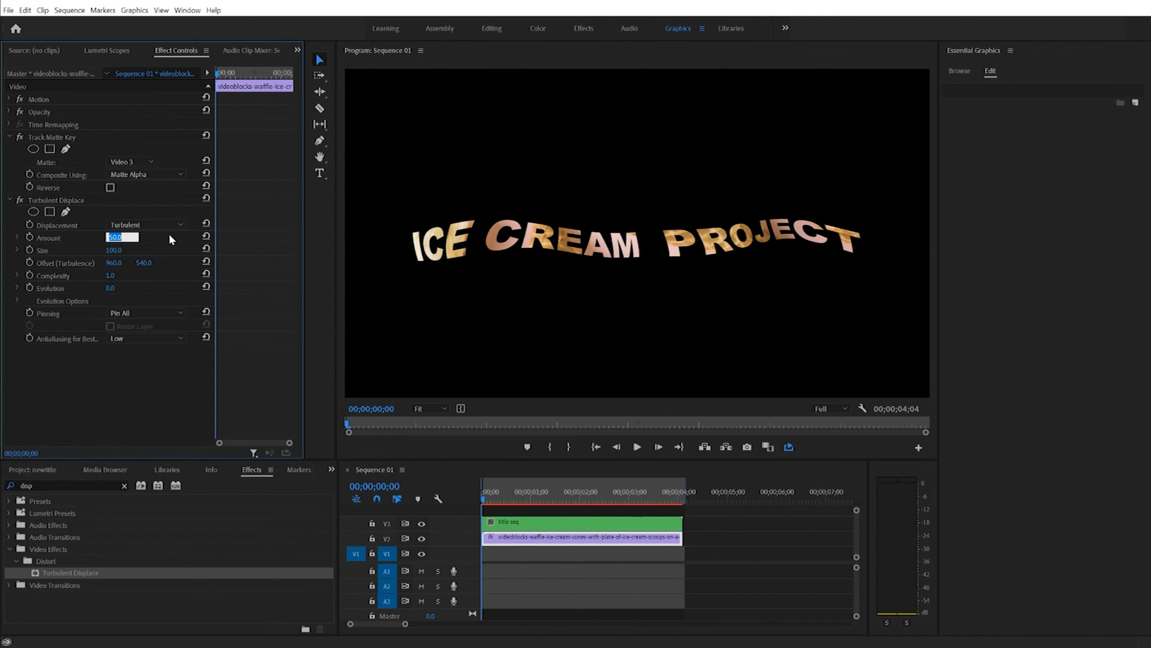
type("0")
key("Return")
key("space")
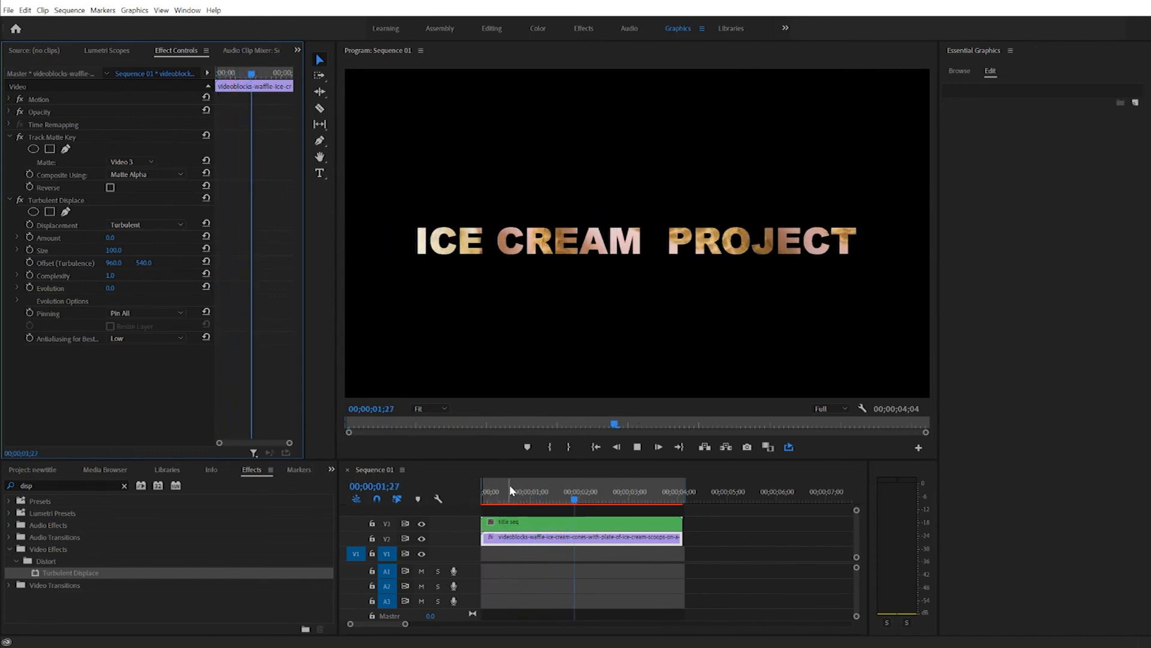